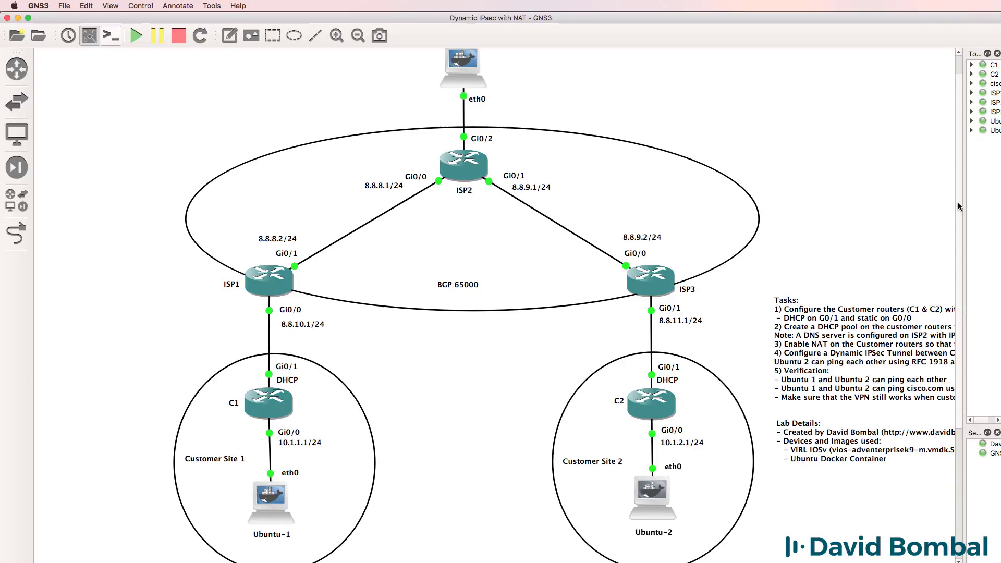
Zoom in one step and pan around the GNS3 lab topology
scroll(959, 207, "down", 3)
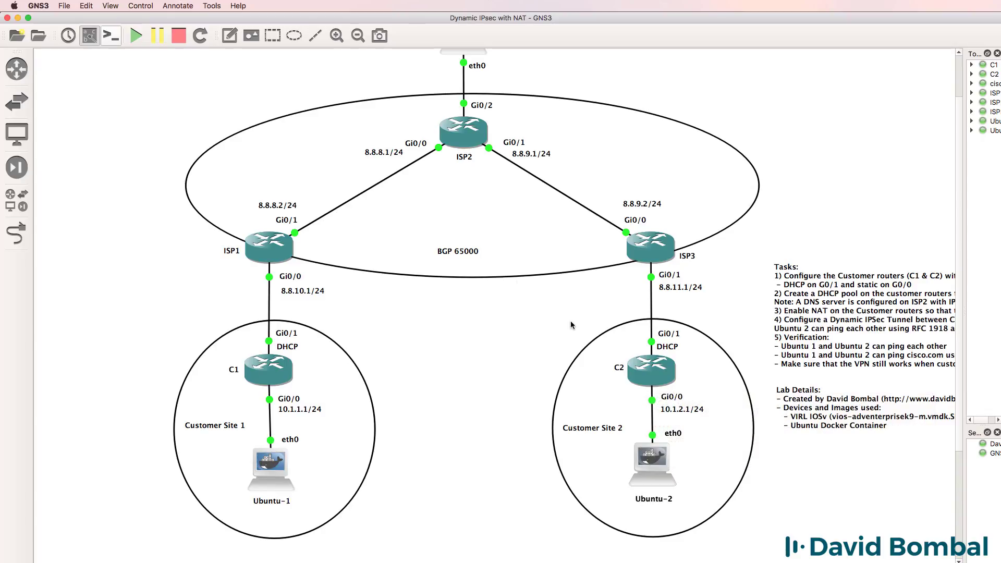
left_click(337, 35)
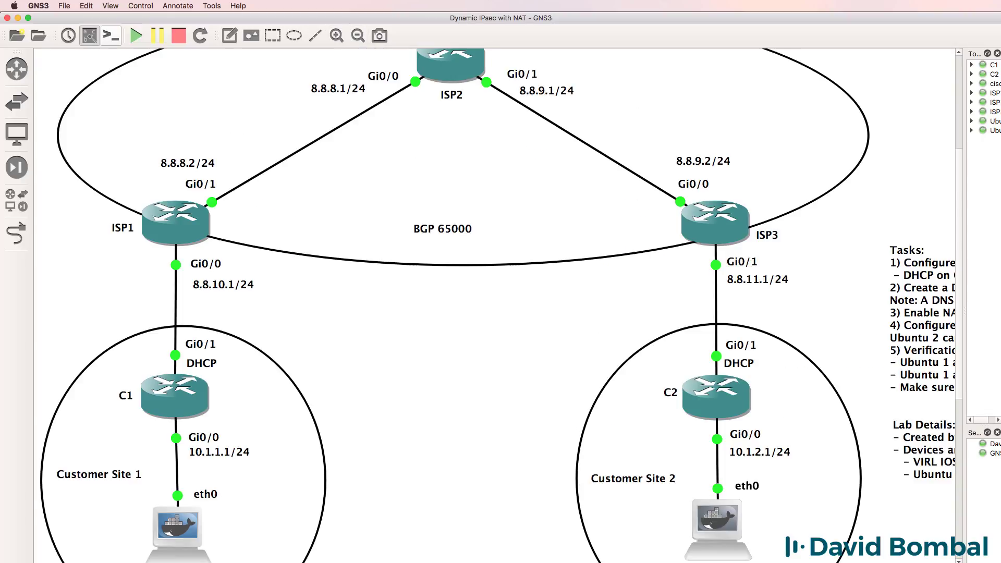
scroll(774, 423, "right", 5)
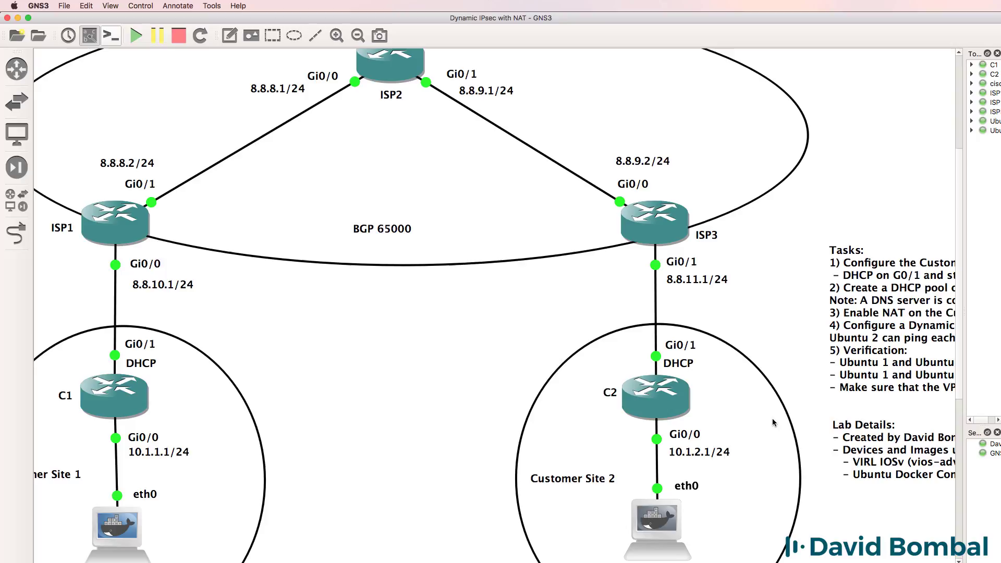
scroll(839, 389, "down", 3)
mouse_move(672, 327)
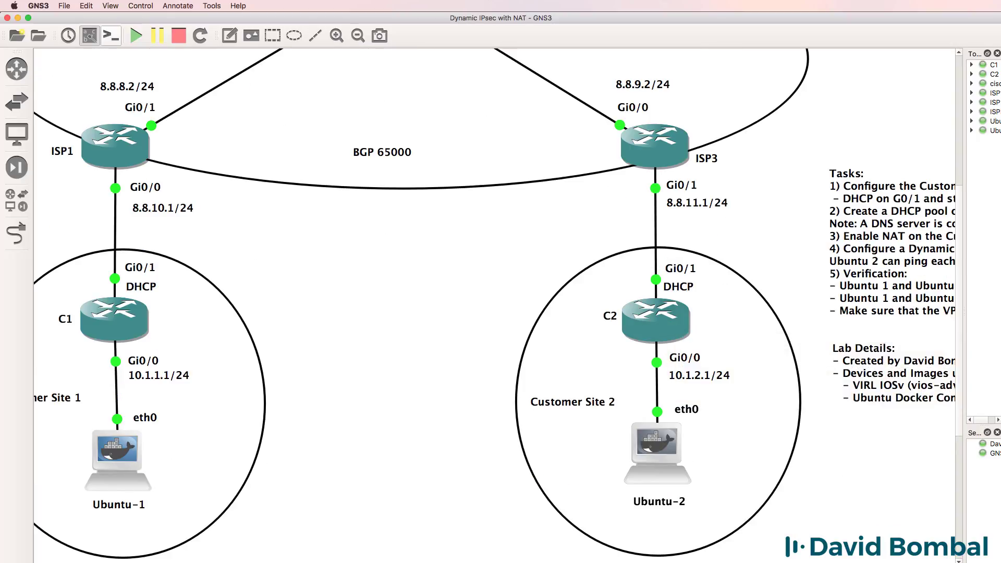
From C1's console, ping c2.davidbombal.com and highlight the resolved address 8.8.11.11
right_click(329, 560)
left_click(313, 527)
type("q")
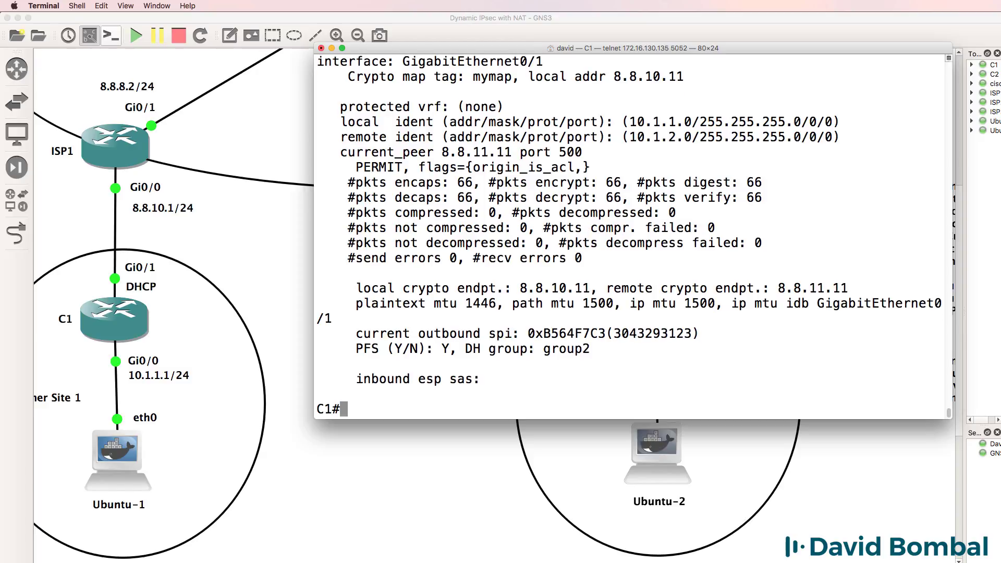
type("ping c2.davidbombalc")
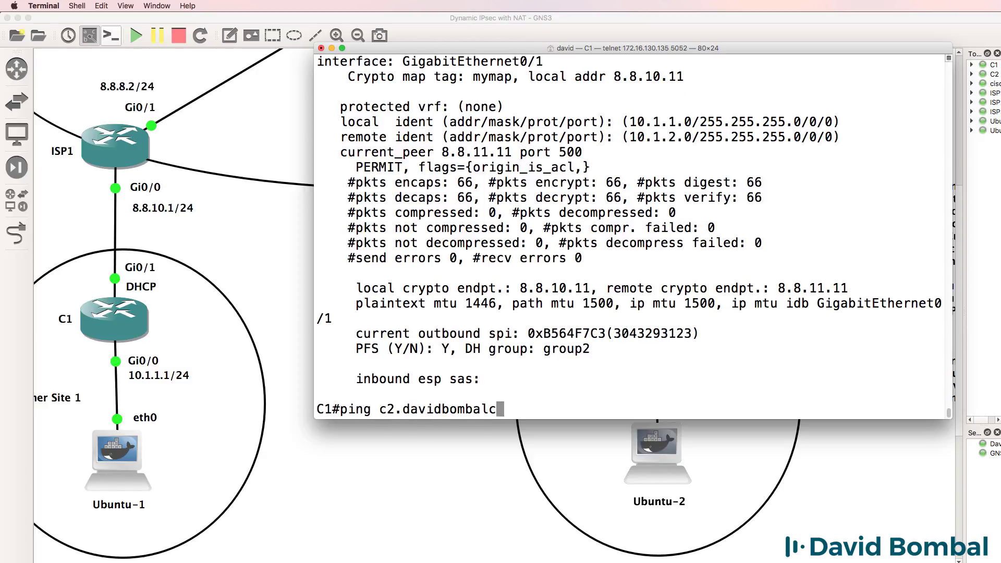
key("BackSpace")
type(".com")
key("Return")
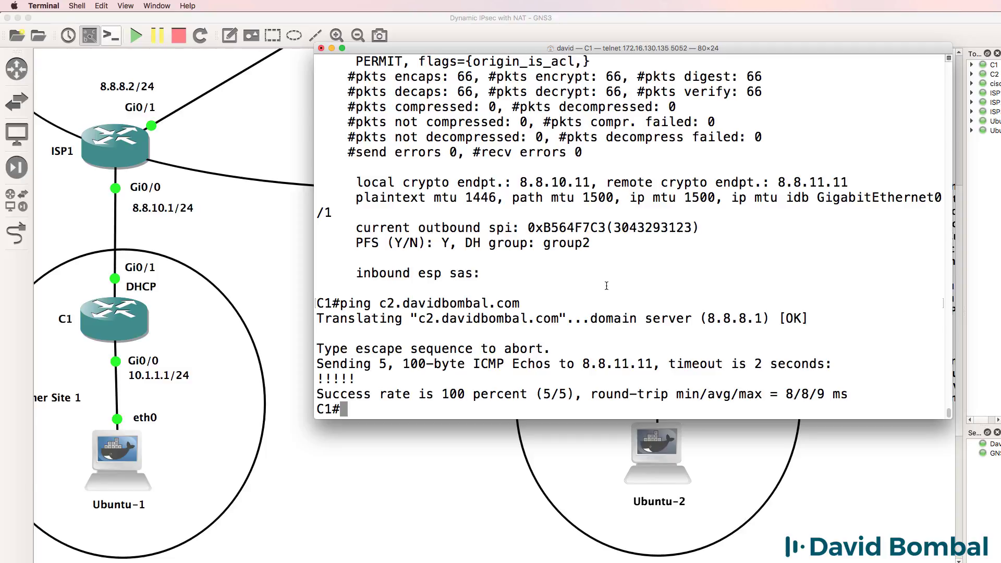
left_click_drag(652, 364, 583, 362)
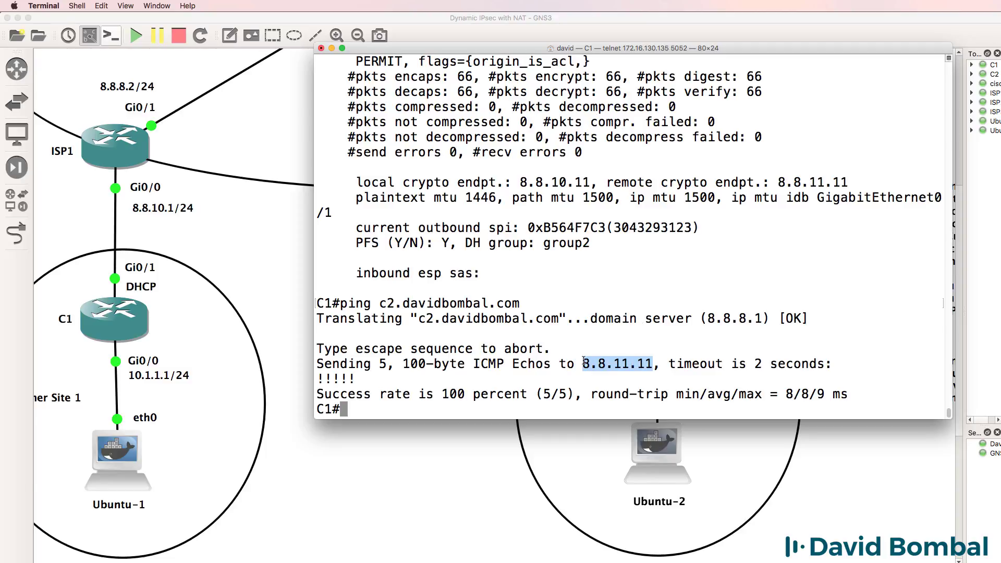
right_click(328, 562)
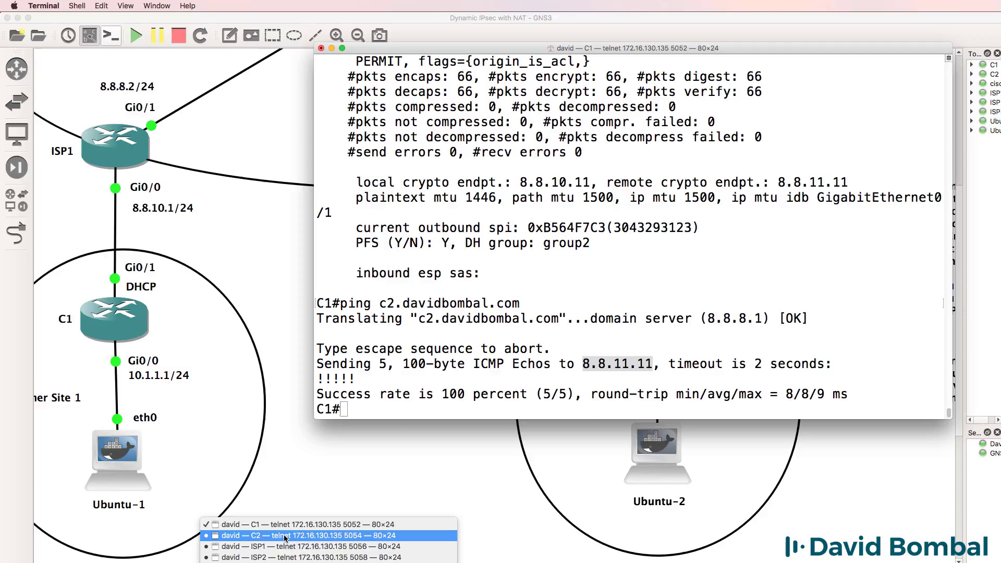
On C2, show the interface summary with Gi0/1 at 8.8.11.11
left_click(283, 537)
type("sh ip int brief")
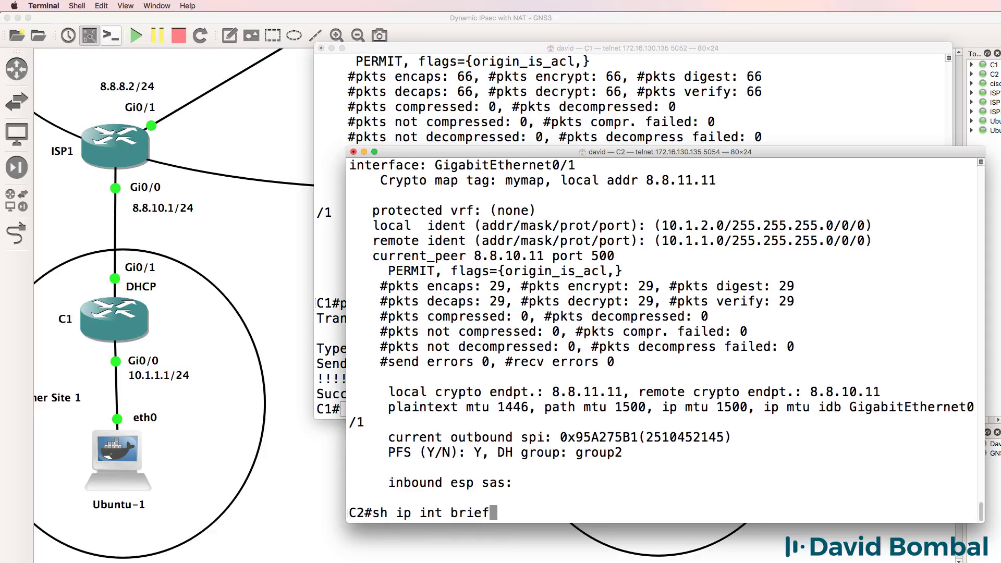
key("Return")
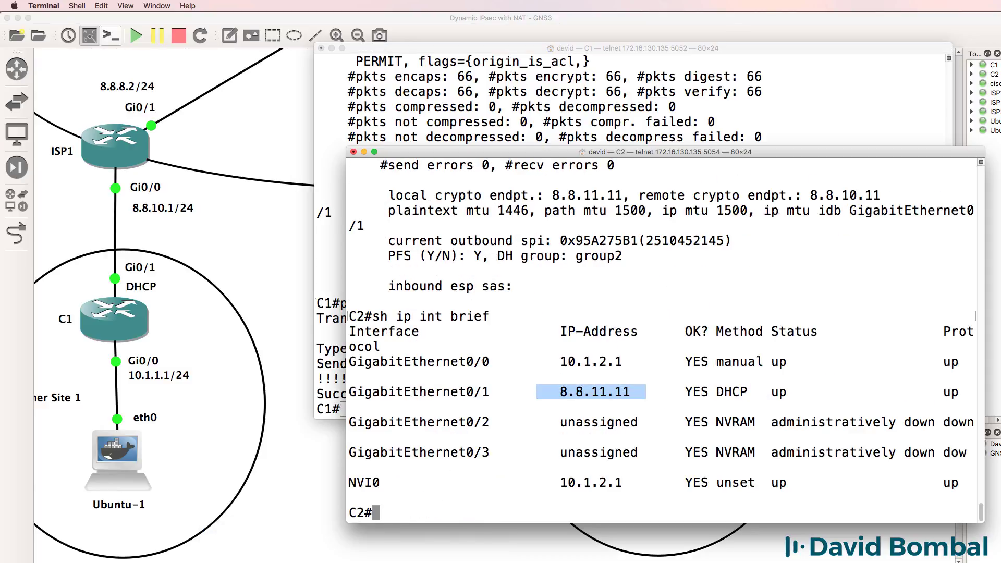
Shut and re-enable GigabitEthernet0/1 on C2, then exit configuration mode
type("conf t")
key("Return")
type("int g0")
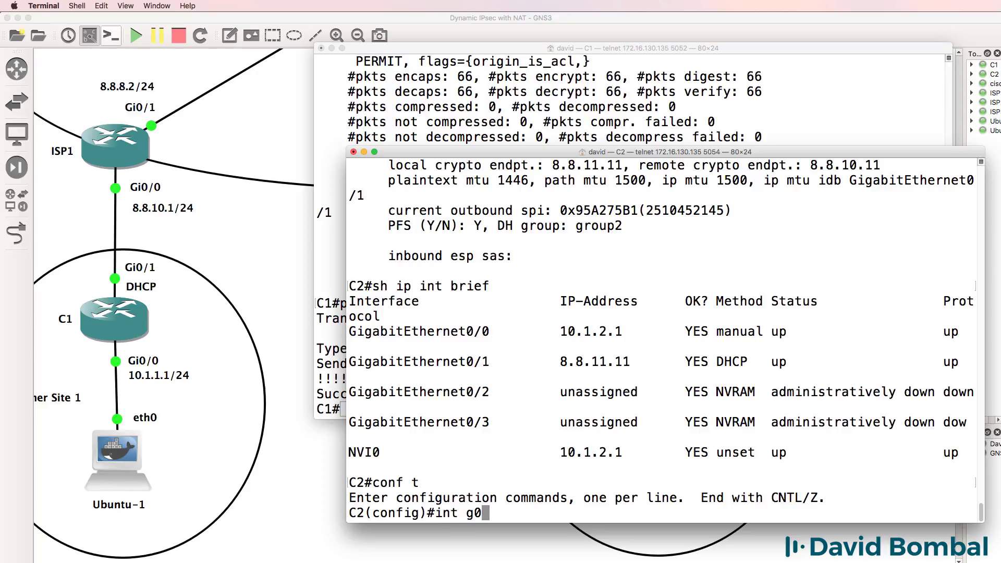
type("/1")
key("Return")
type("shut")
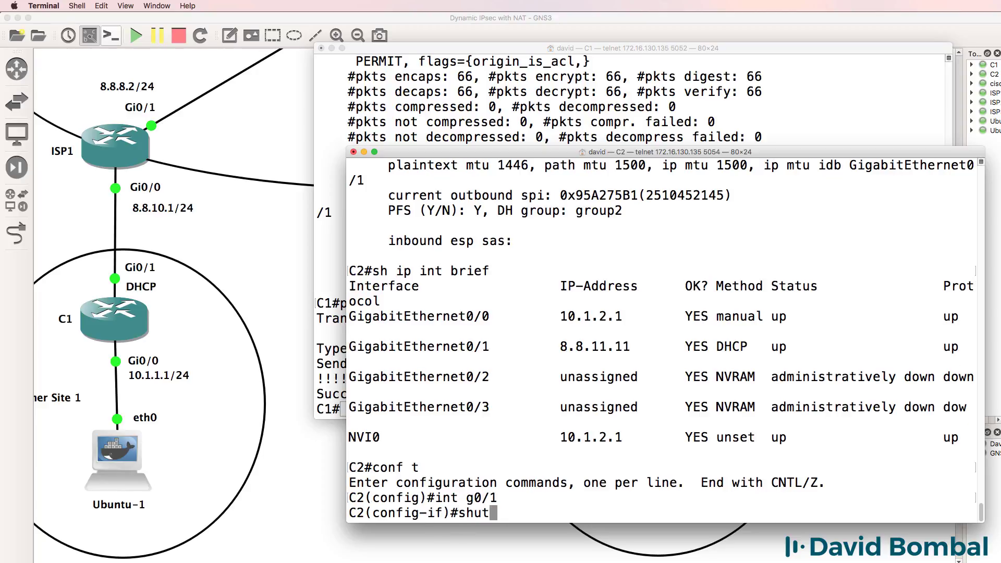
key("Return")
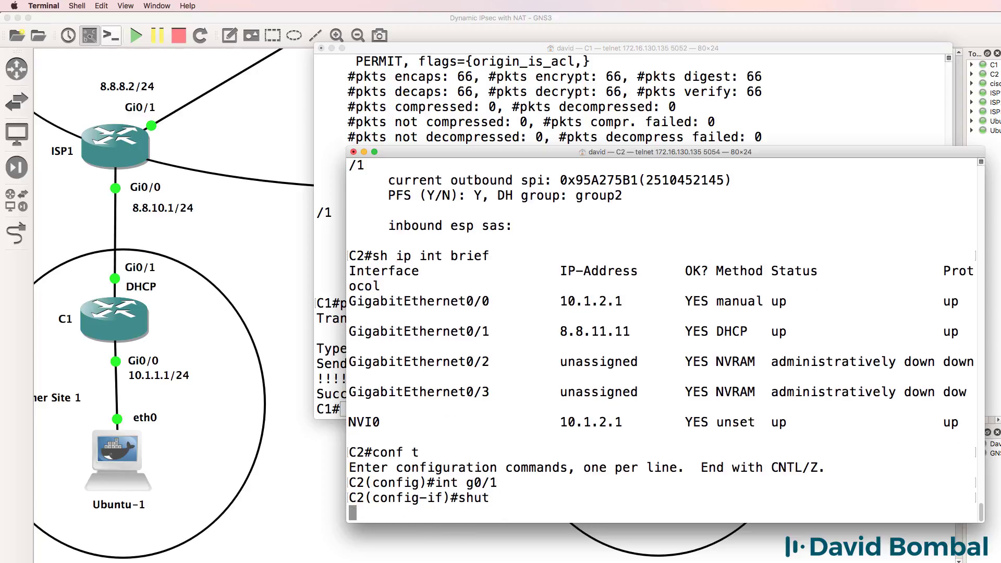
type("no shut")
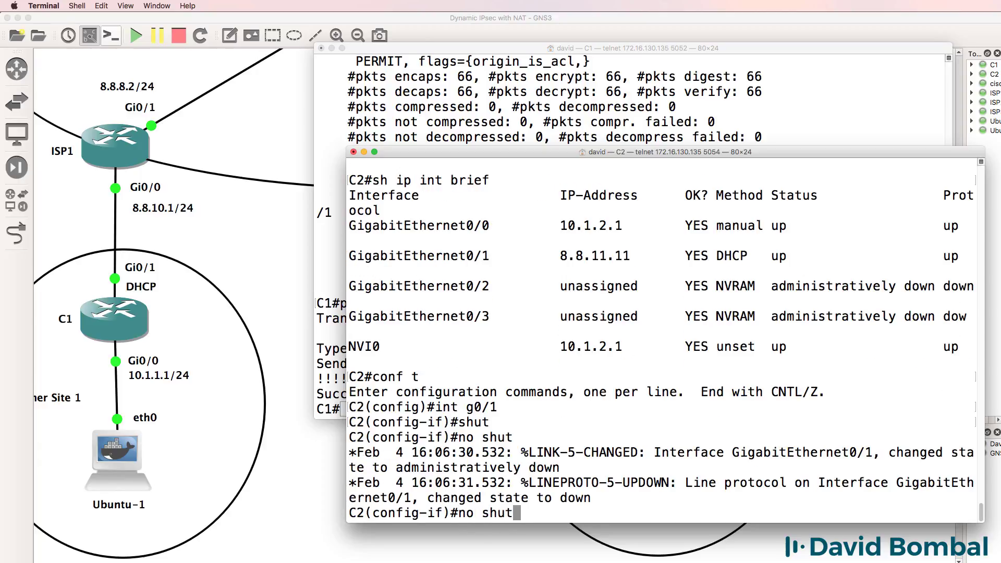
key("Return")
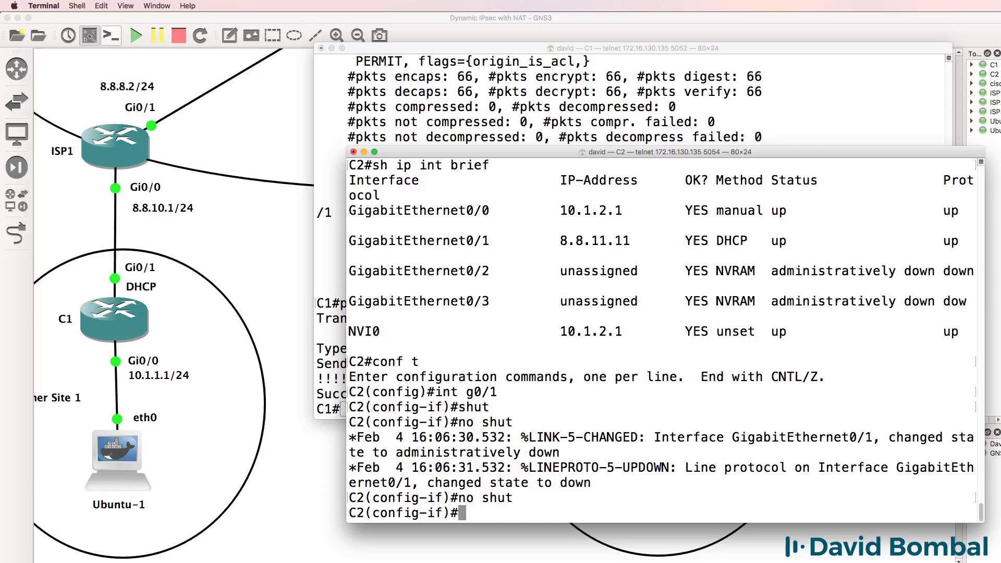
type("end")
left_click_drag(654, 165, 559, 165)
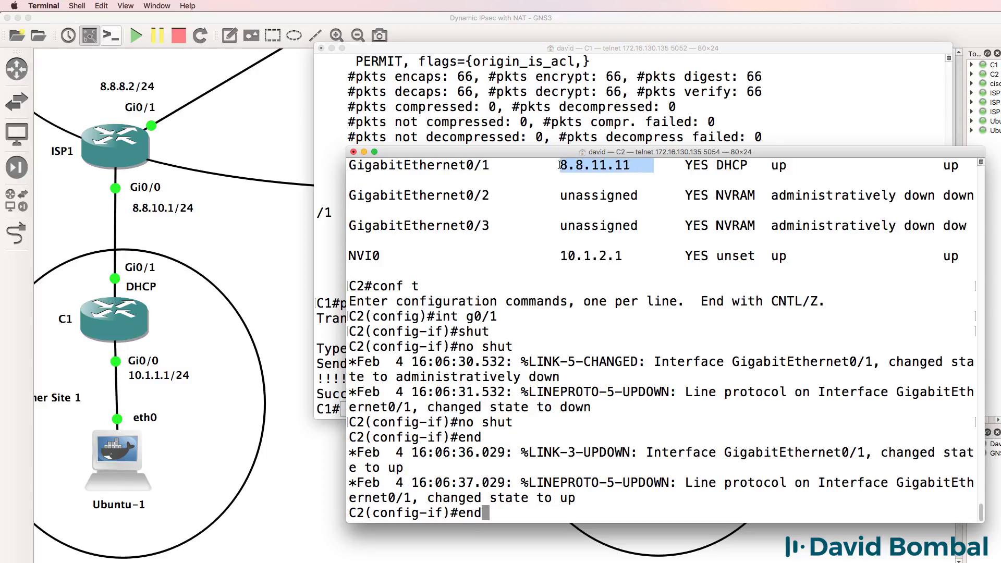
key("Return")
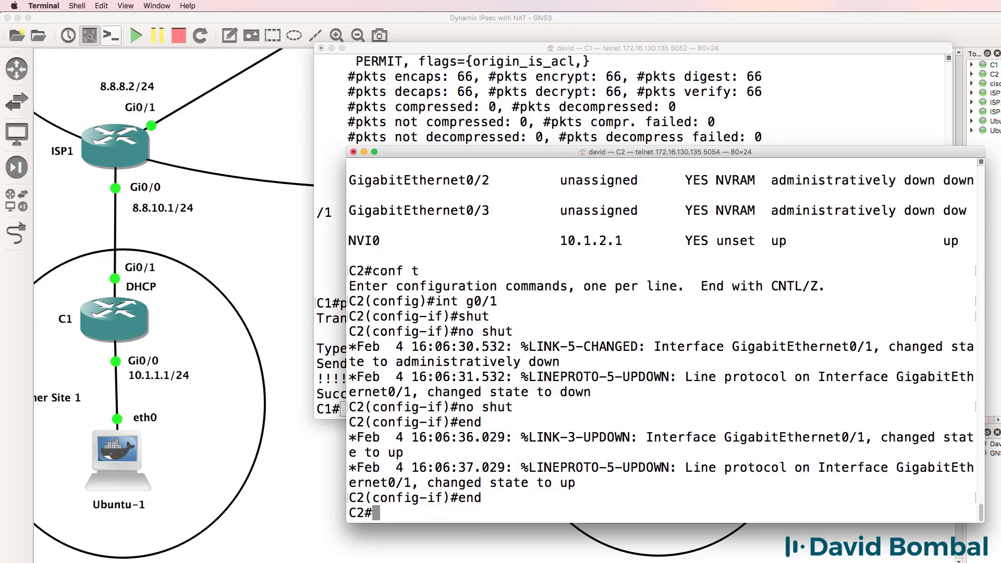
Recheck C2's interface summary and highlight the new DHCP address 8.8.11.12
type("sh ip int brief")
key("Return")
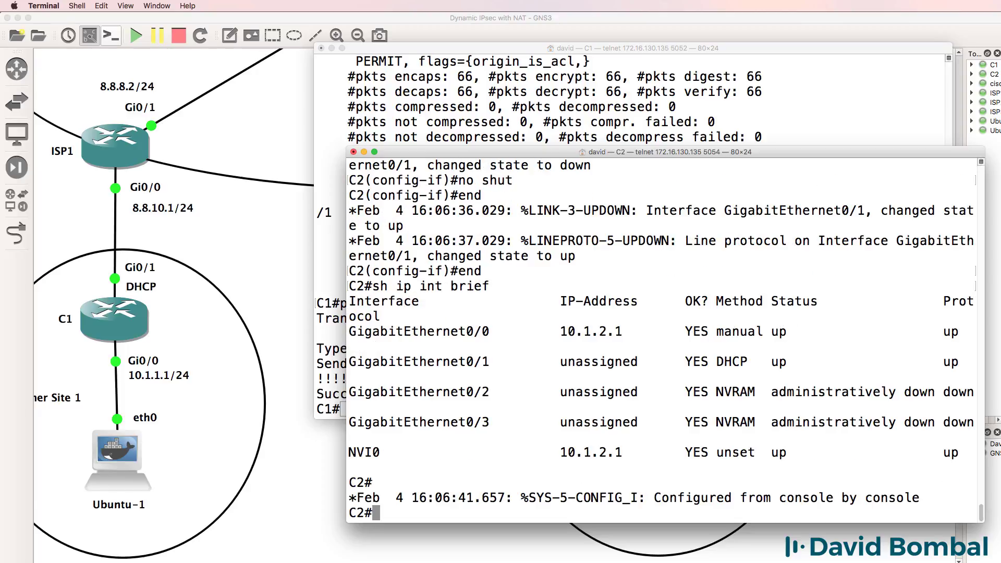
key("Up")
key("Return")
left_click_drag(639, 391, 528, 391)
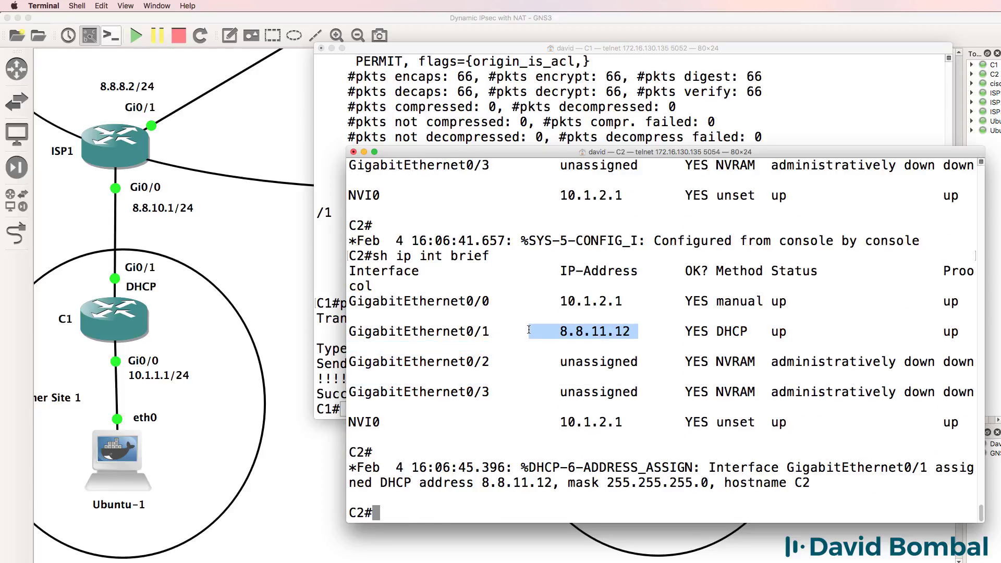
Re-ping c2.davidbombal.com from C1 and highlight the stale address 8.8.11.11 failing
key("super+grave")
key("Up")
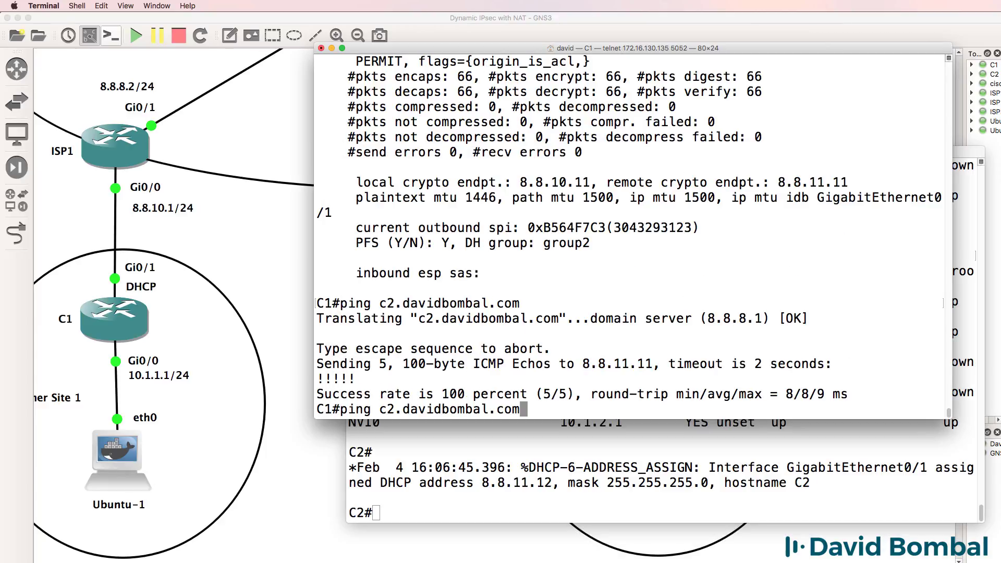
key("Return")
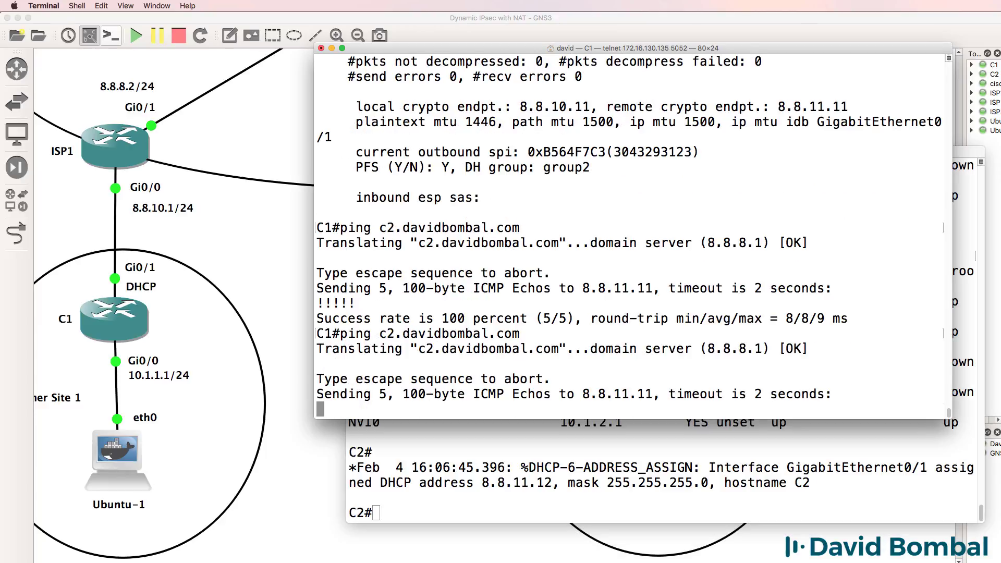
left_click_drag(667, 396, 573, 391)
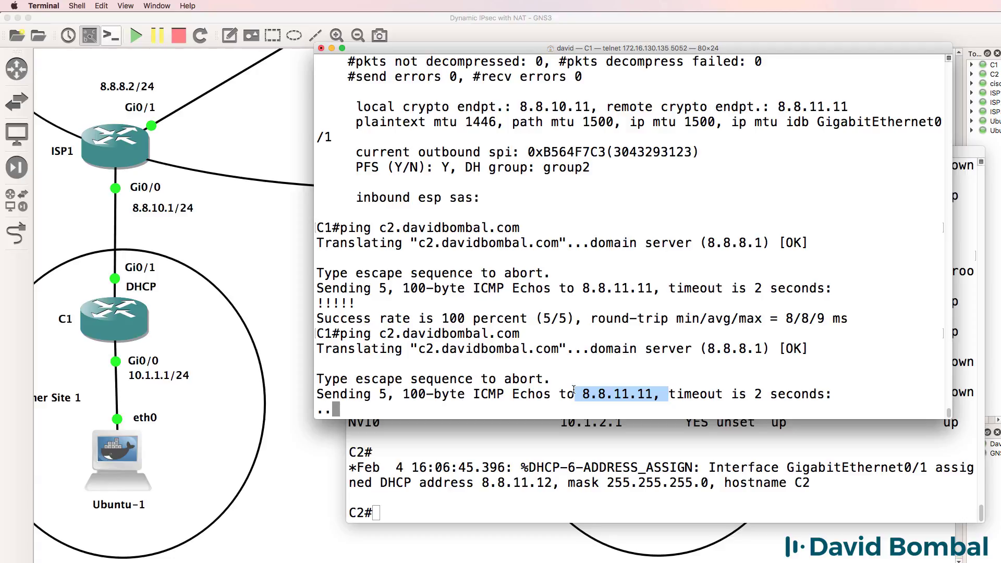
From C2, ping c1.davidbombal.com successfully, then recall C1's ping command
key("super+grave")
type("ping c1")
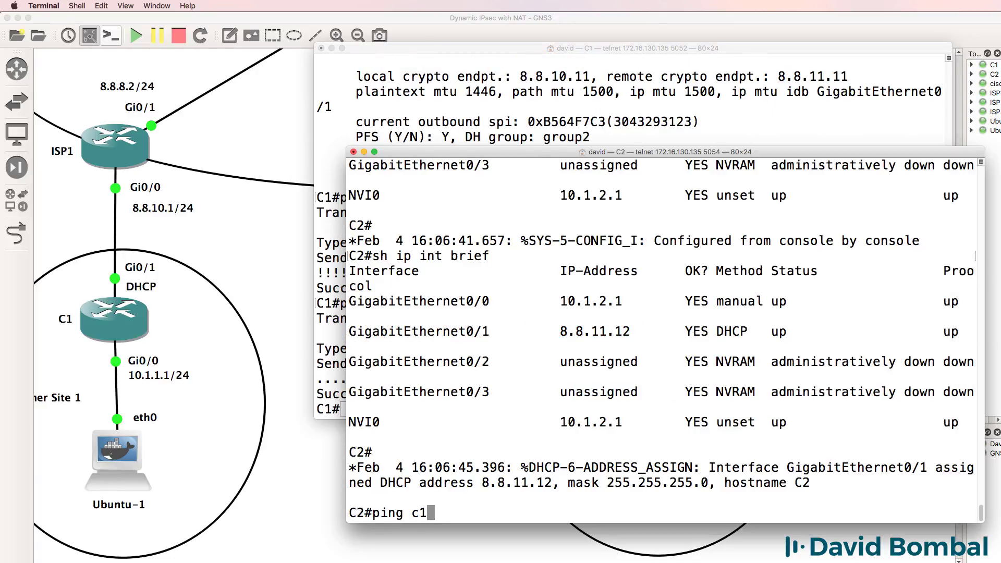
type(".davidbombal.com")
key("Return")
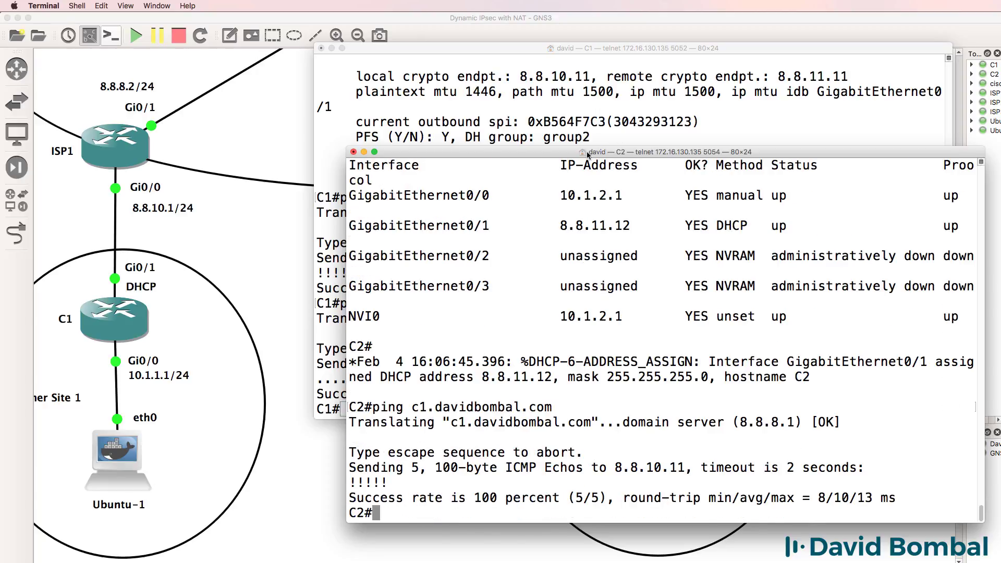
left_click(582, 83)
key("Up")
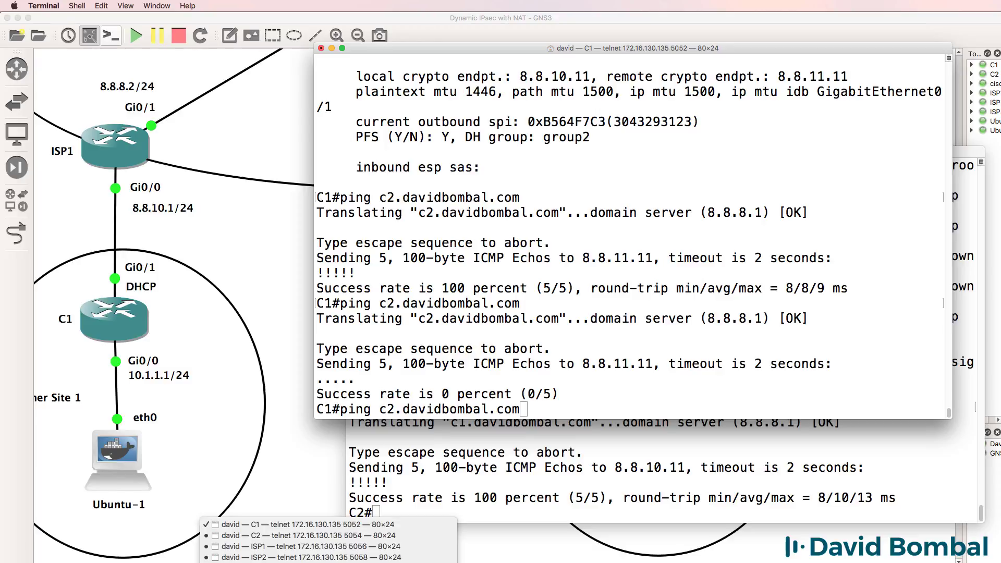
On ISP2, change the c2.davidbombal.com host entry to 8.8.11.12
left_click(302, 557)
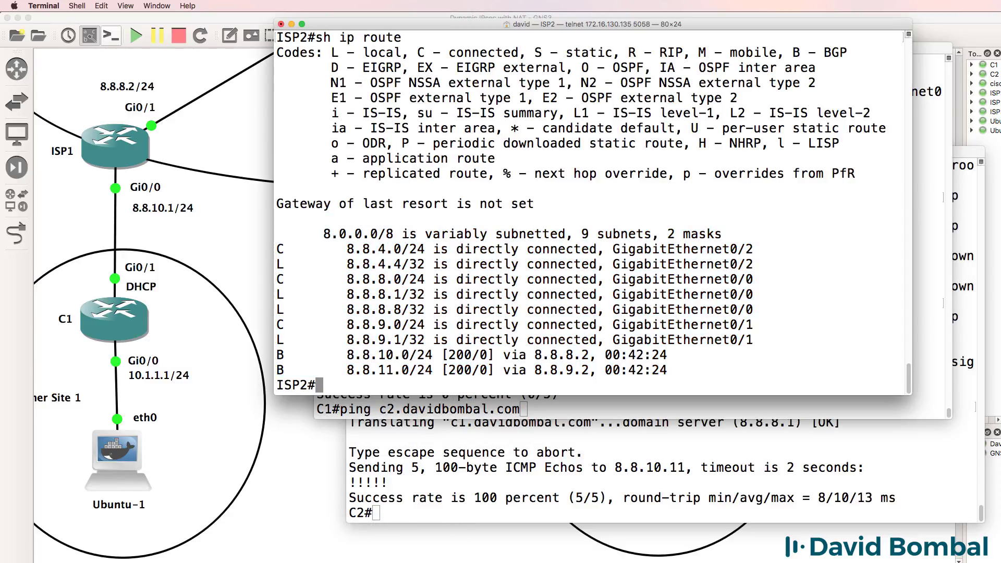
type("sh run | i host")
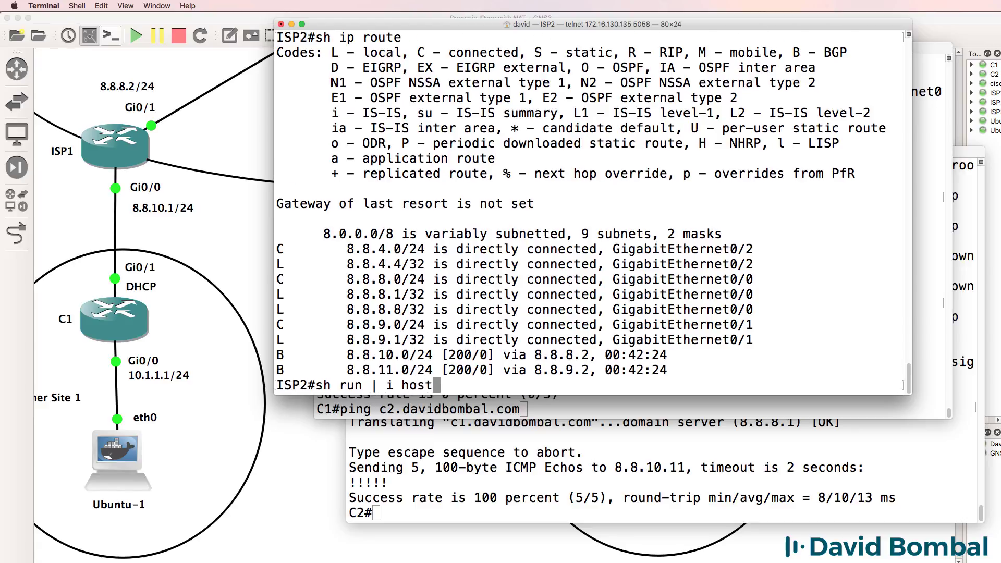
key("Return")
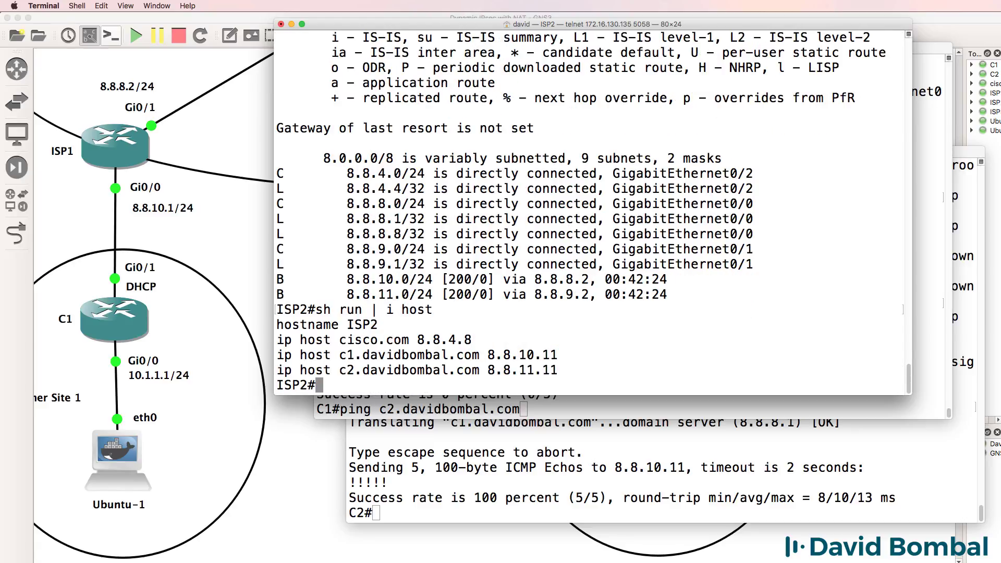
type("conf t")
key("Return")
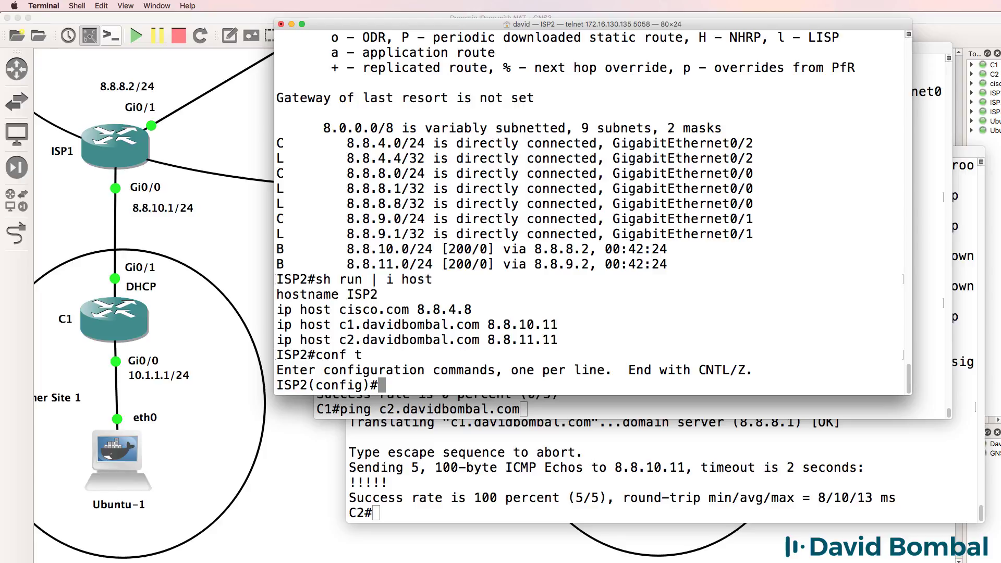
left_click_drag(538, 342, 277, 335)
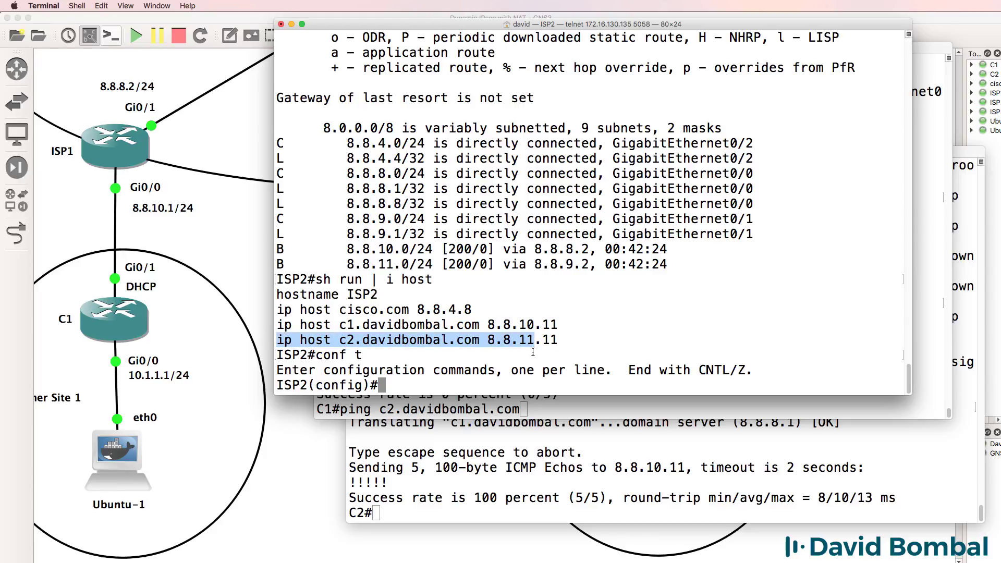
type("ip host c2.davidbombal.com 8.8.11")
type(".12")
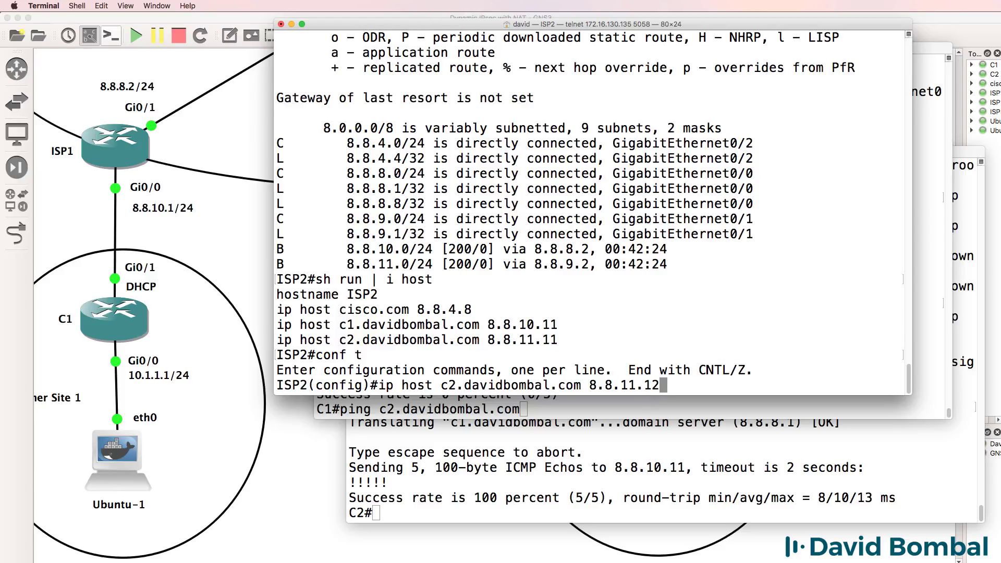
key("Return")
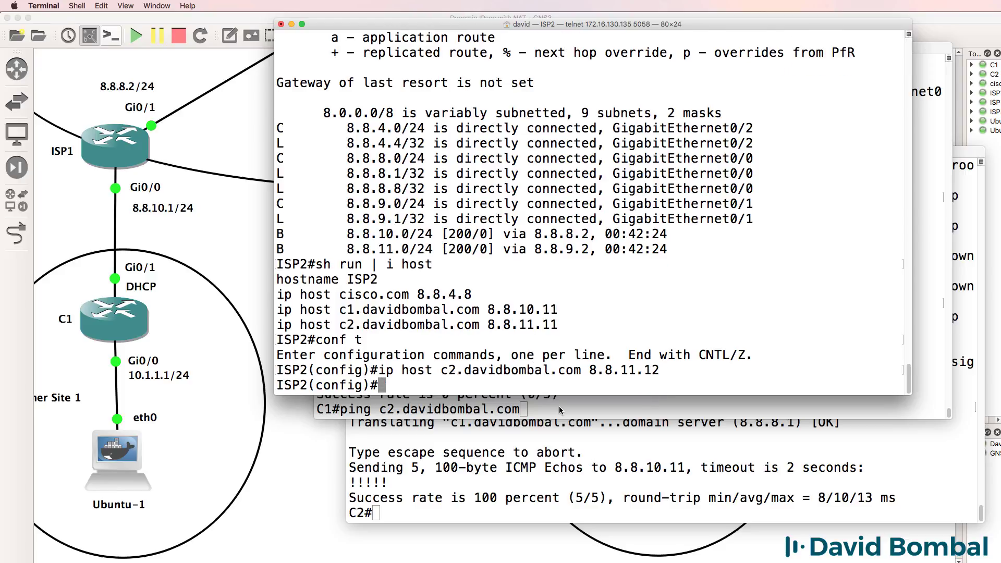
Repeat C1's ping to c2.davidbombal.com several times, now succeeding 100%
left_click(562, 411)
key("Return")
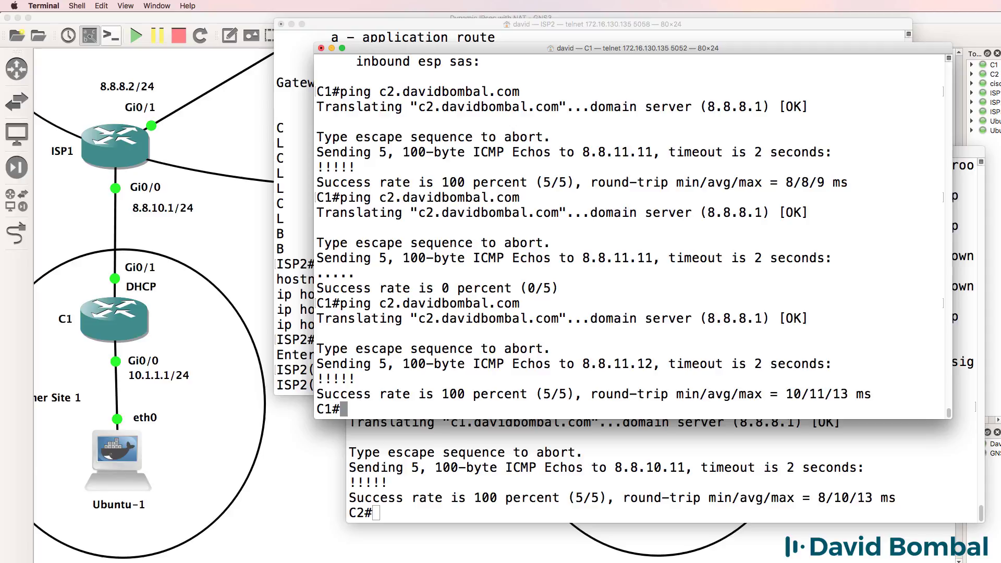
key("Up")
key("Return")
key("Up")
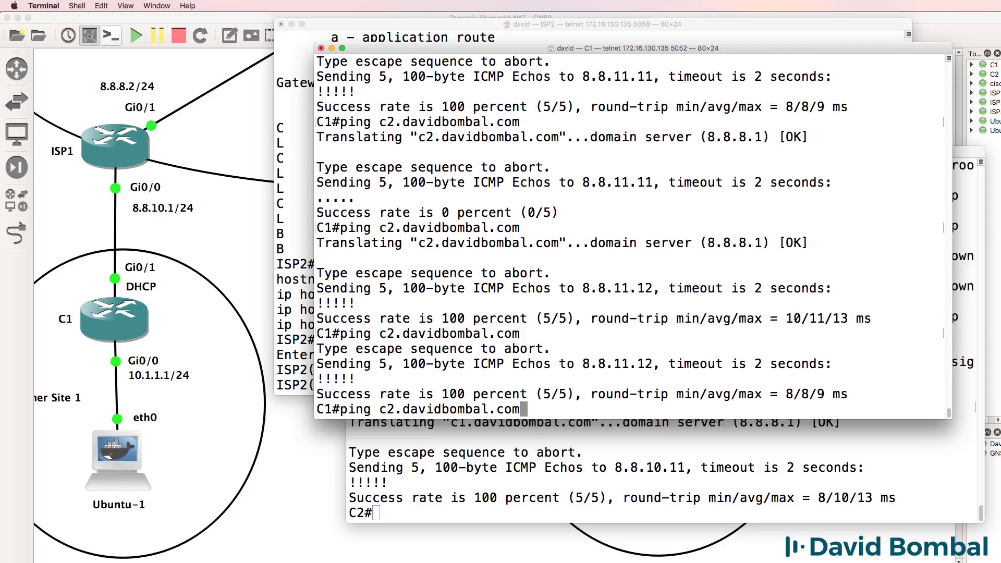
key("Return")
key("Up")
key("Return")
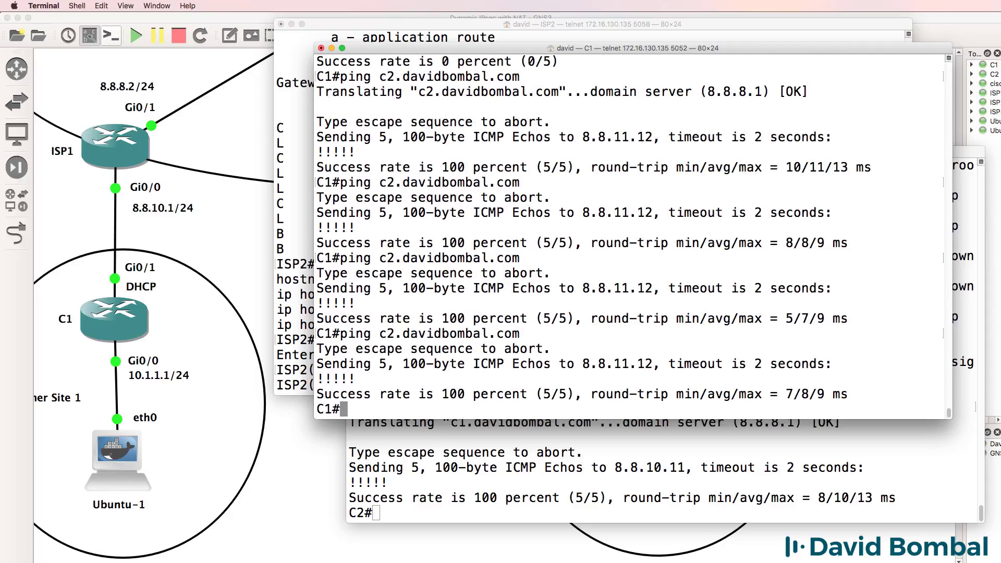
left_click(256, 34)
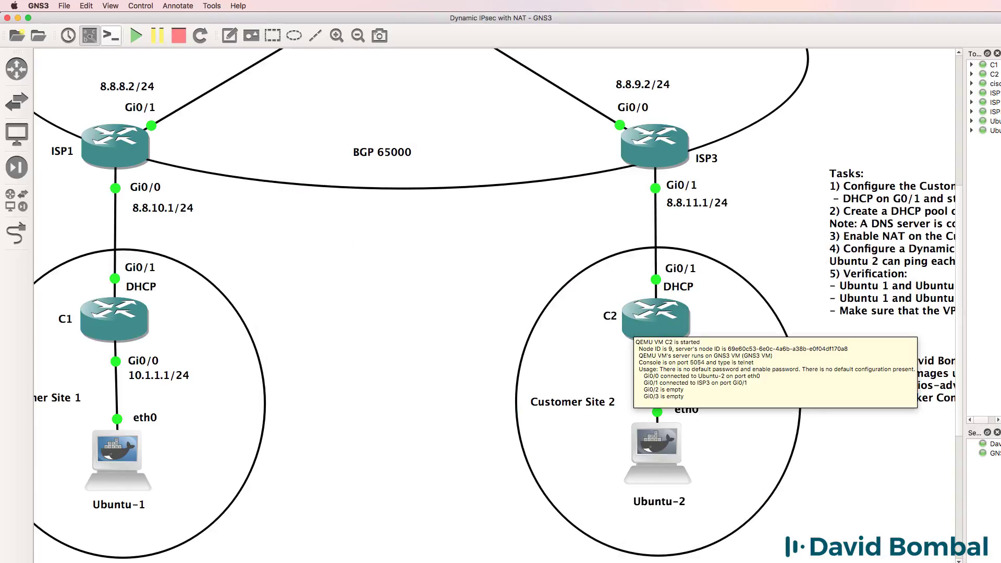
From Ubuntu-1, start a continuous ping to 10.1.2.12
left_click(323, 556)
key("Up")
key("Return")
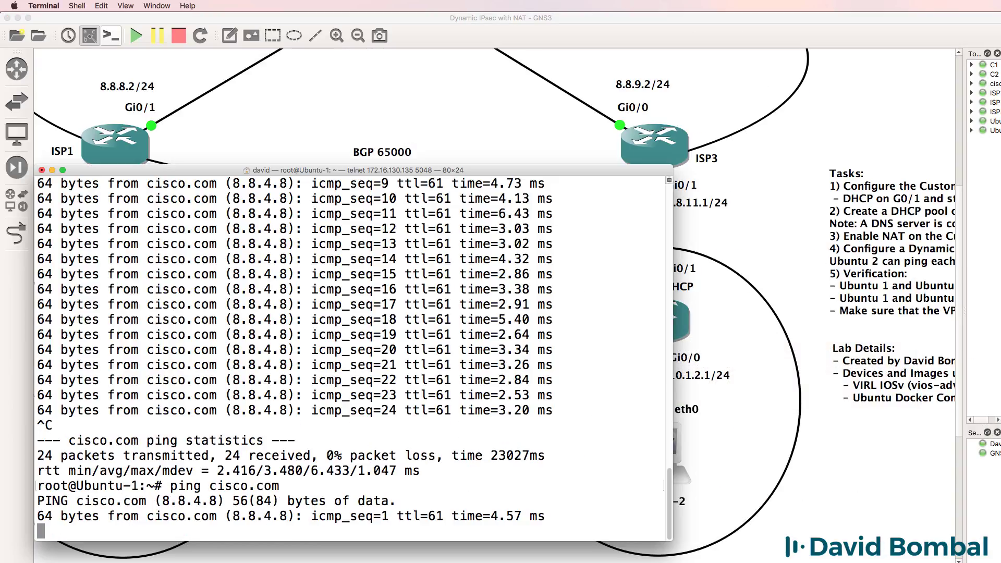
key("ctrl+c")
key("Up")
key("Up")
key("Return")
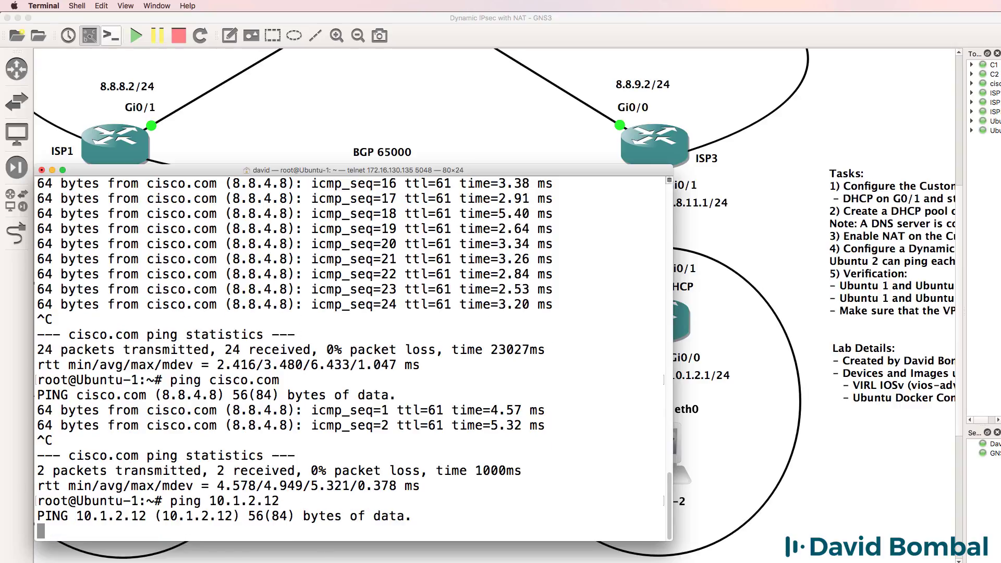
From Ubuntu-2, start a continuous ping to 10.1.1.12
left_click(328, 562)
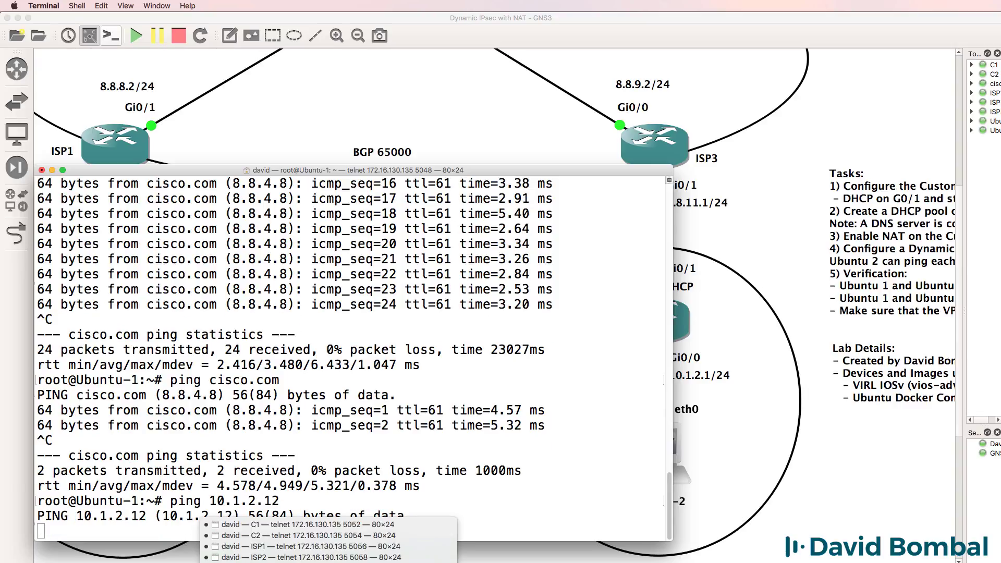
left_click(302, 560)
key("Up")
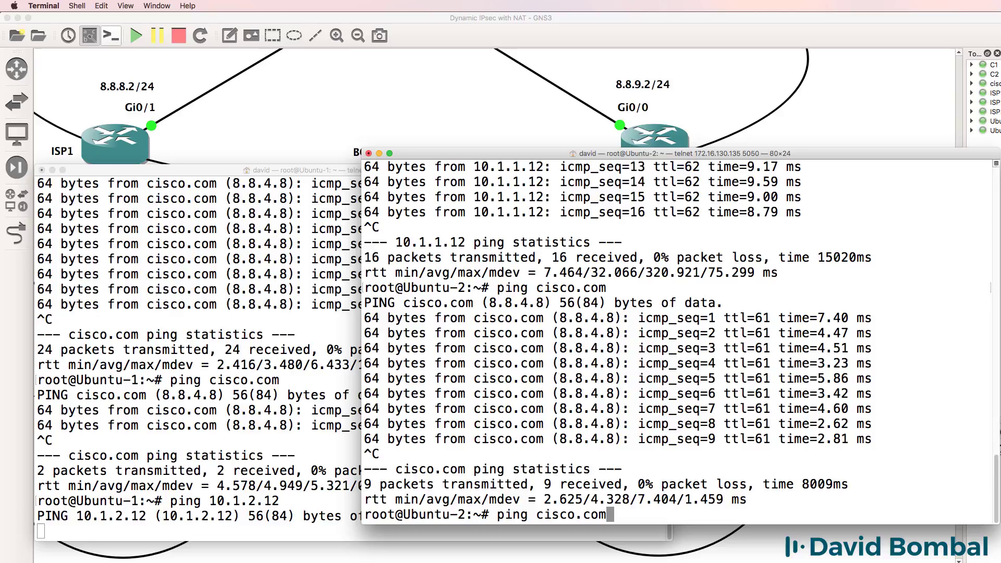
key("Up")
key("Return")
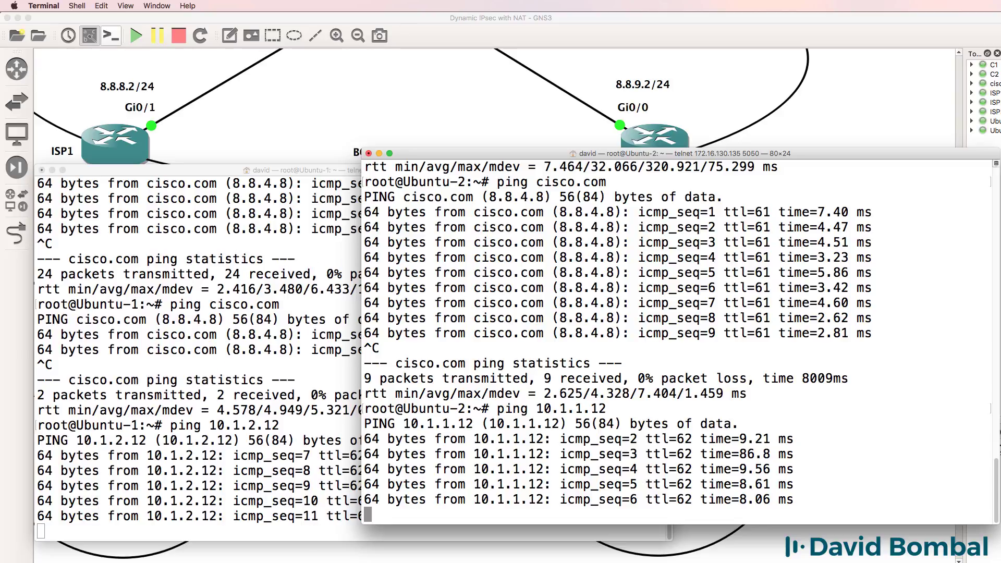
Run 'sh ip int brief' on C2 to show Gi0/1 at 8.8.11.12
right_click(328, 562)
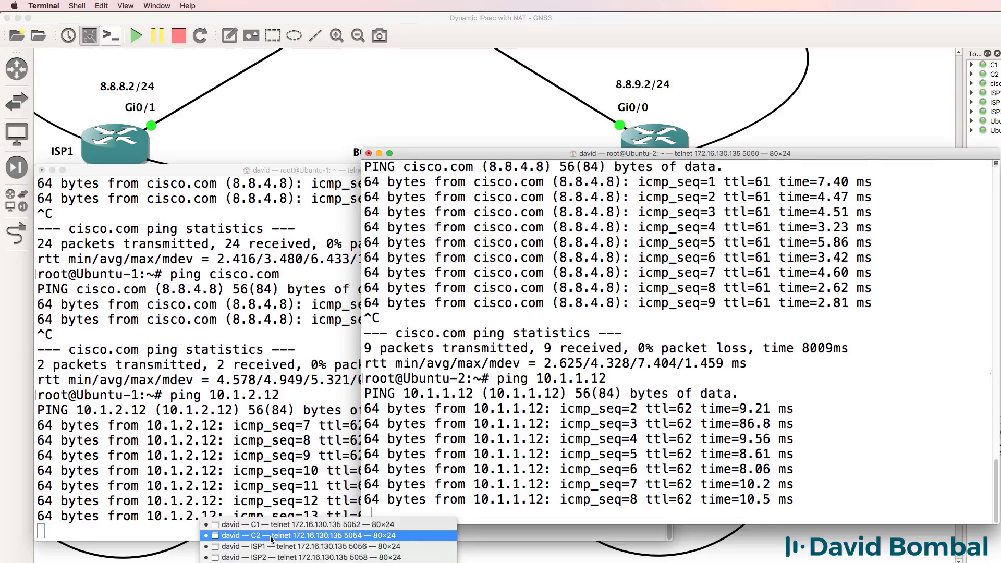
left_click(307, 536)
type("sh ip int brief")
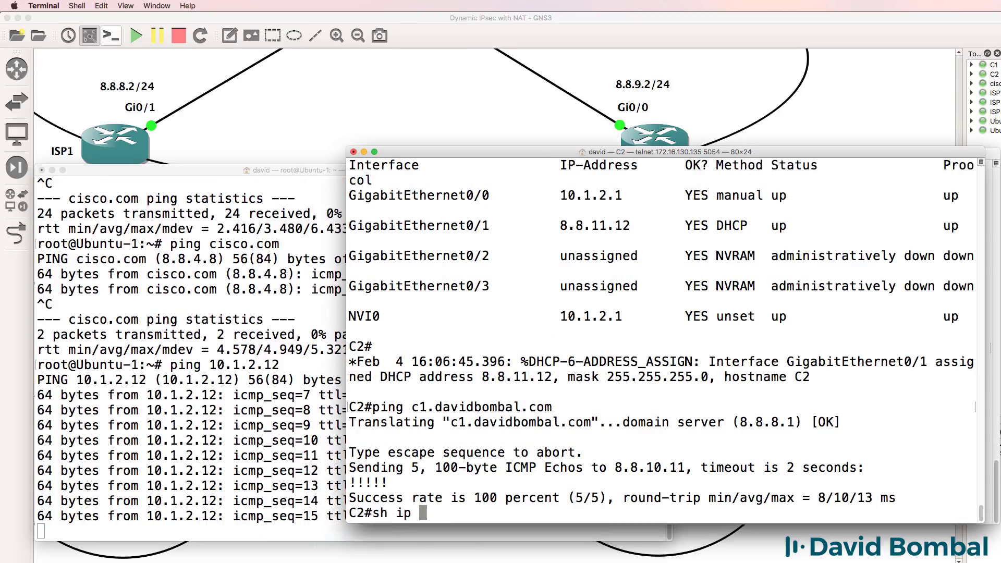
key("Return")
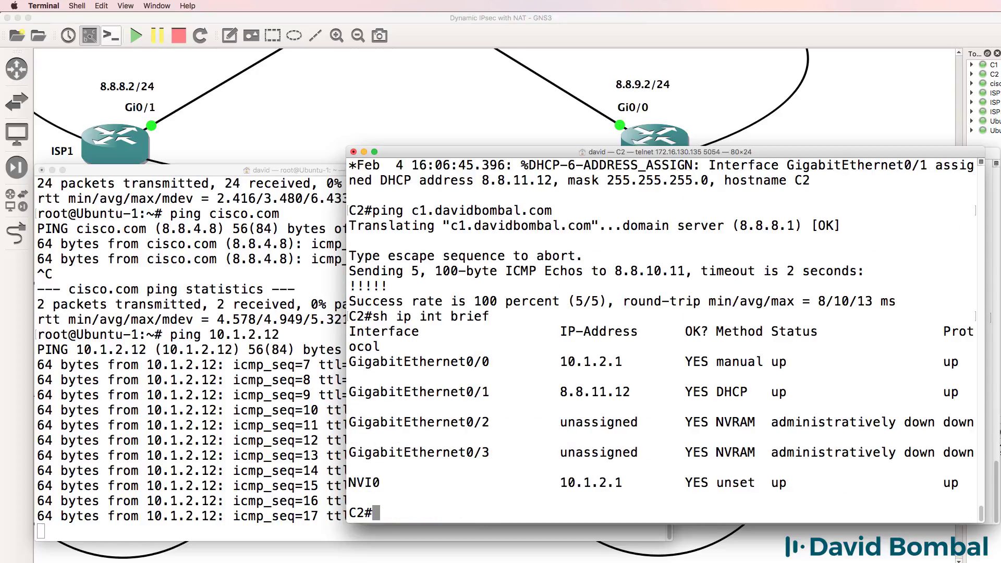
Stop Ubuntu-1's ping to display its statistics
left_click(229, 453)
key("ctrl+c")
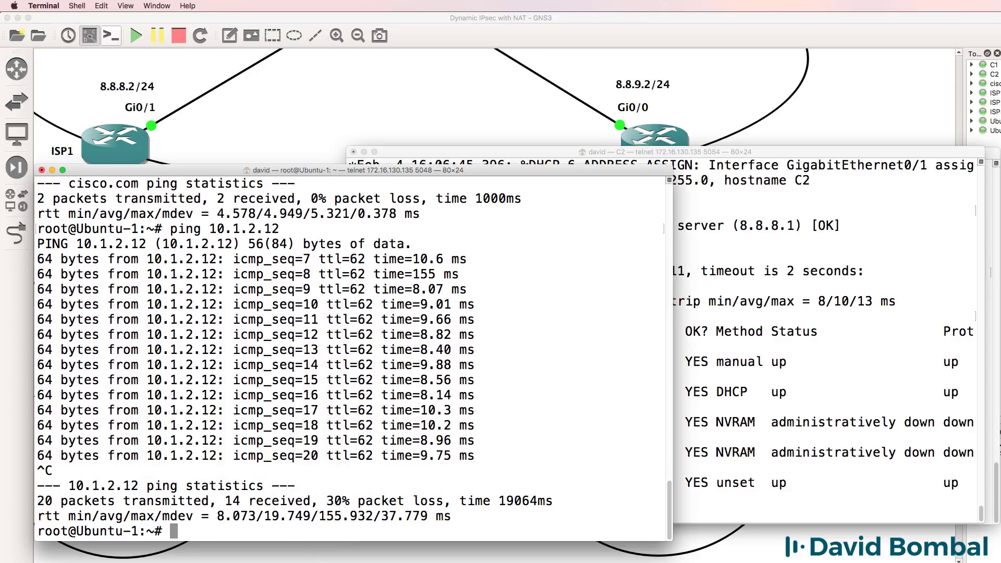
left_click(624, 45)
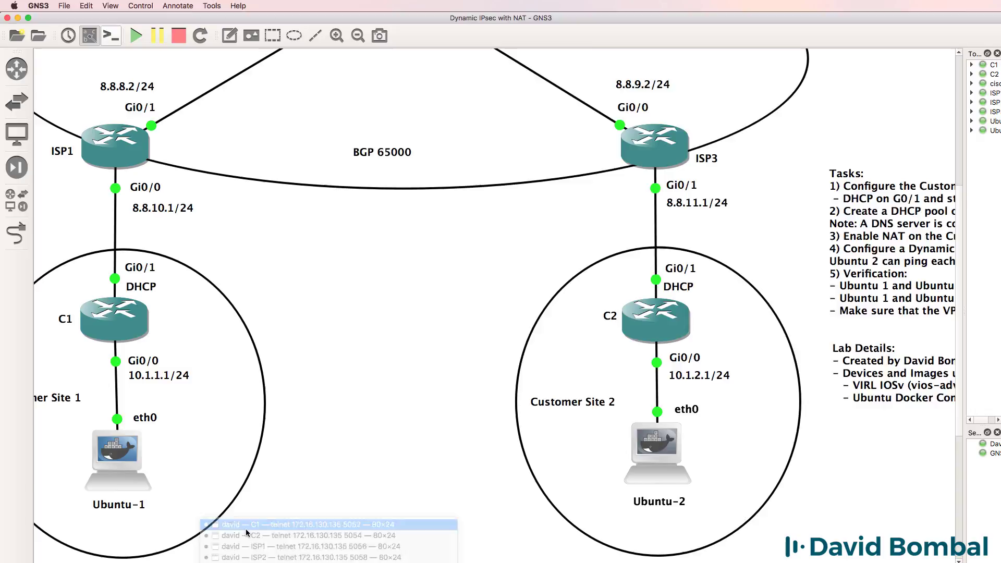
Page through C1's running configuration and highlight 'dynamic' in the crypto map line
key("super+Tab")
left_click_drag(522, 90, 513, 144)
type("sh run")
key("Return")
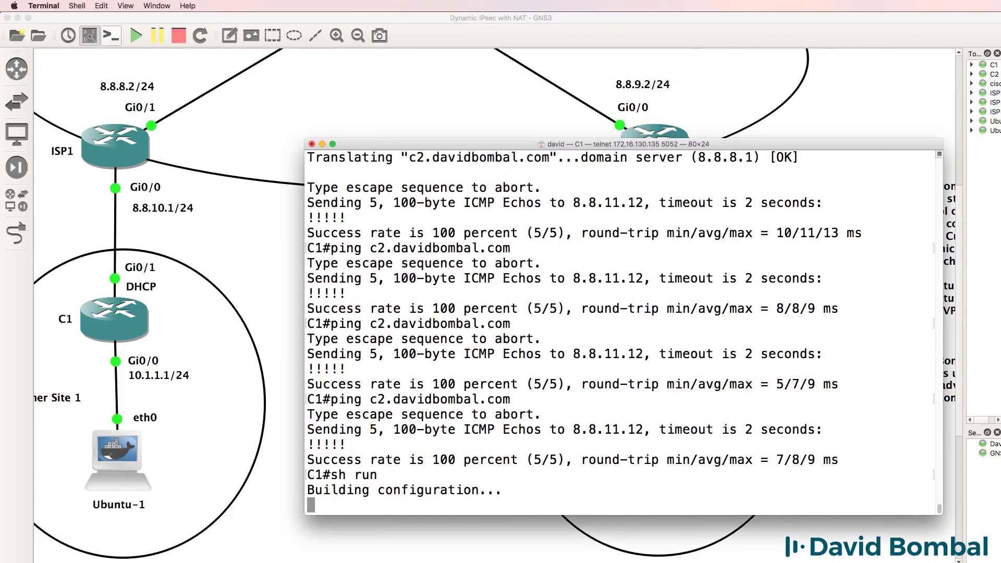
key("space")
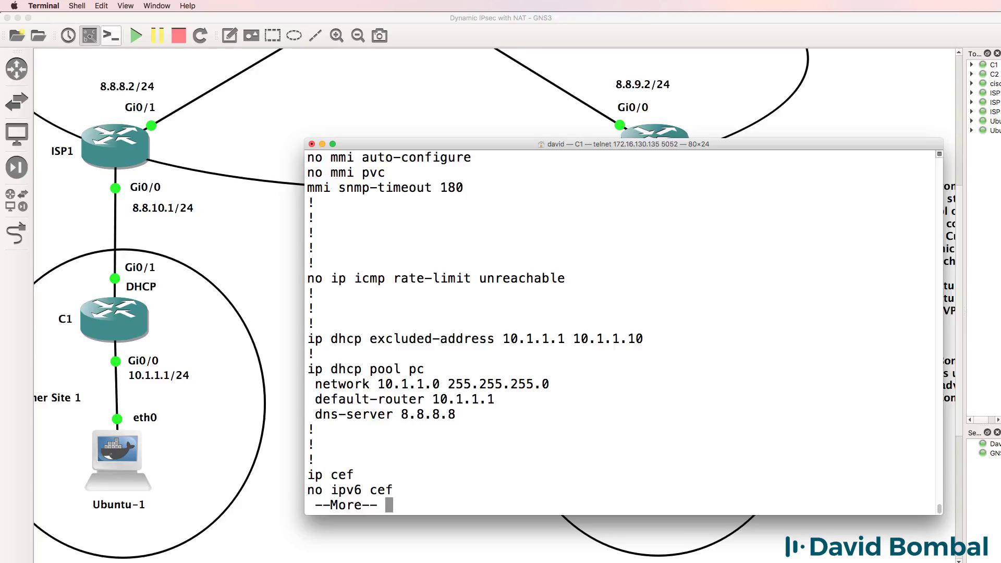
key("space")
key("space")
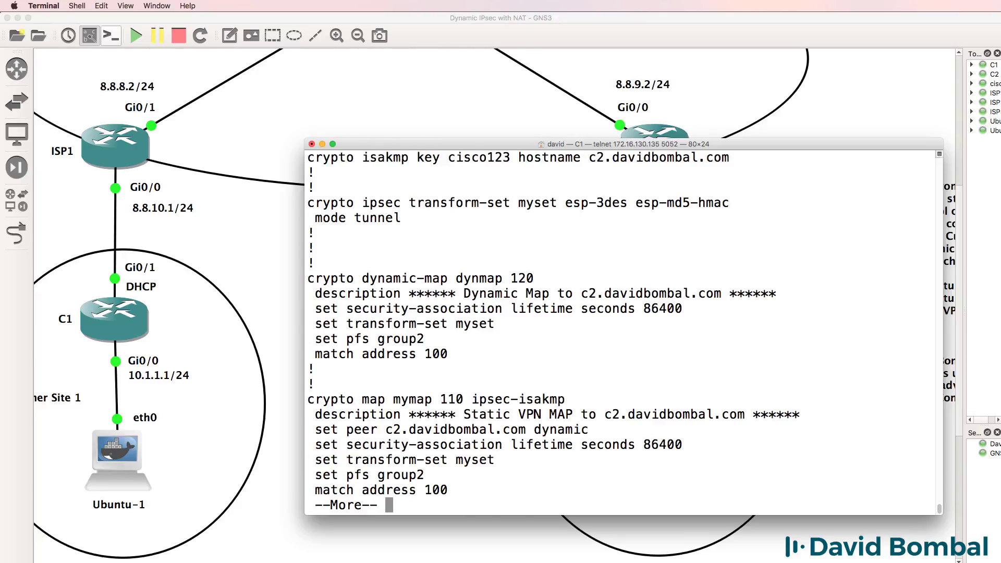
scroll(561, 170, "up", 3)
left_click_drag(730, 203, 587, 204)
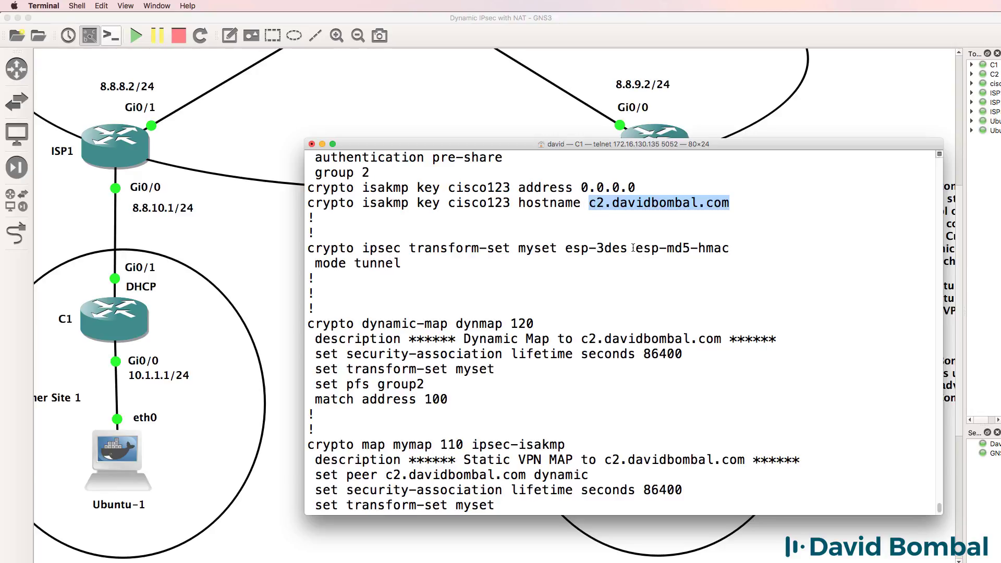
scroll(633, 248, "down", 3)
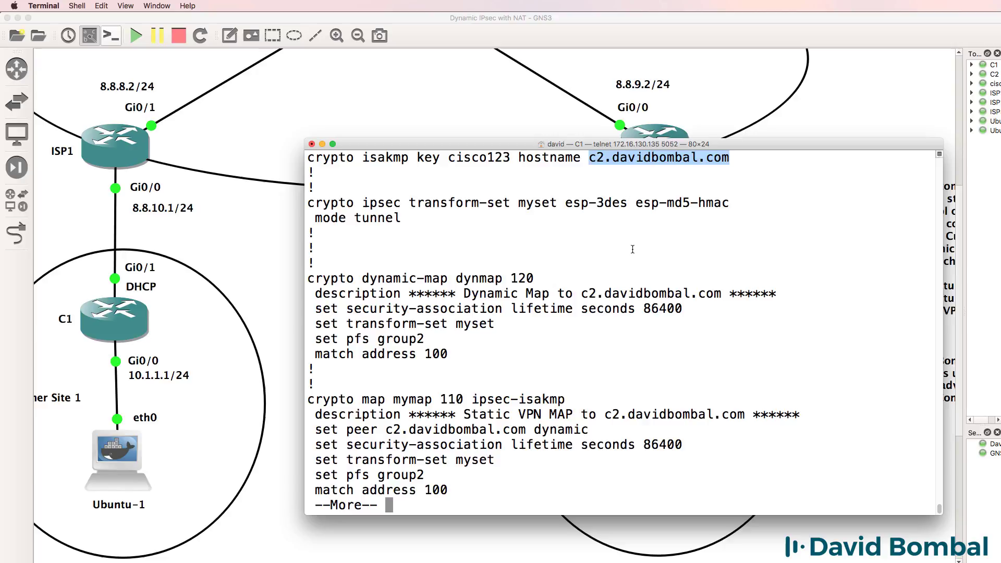
key("Return")
key("Return")
key("Return")
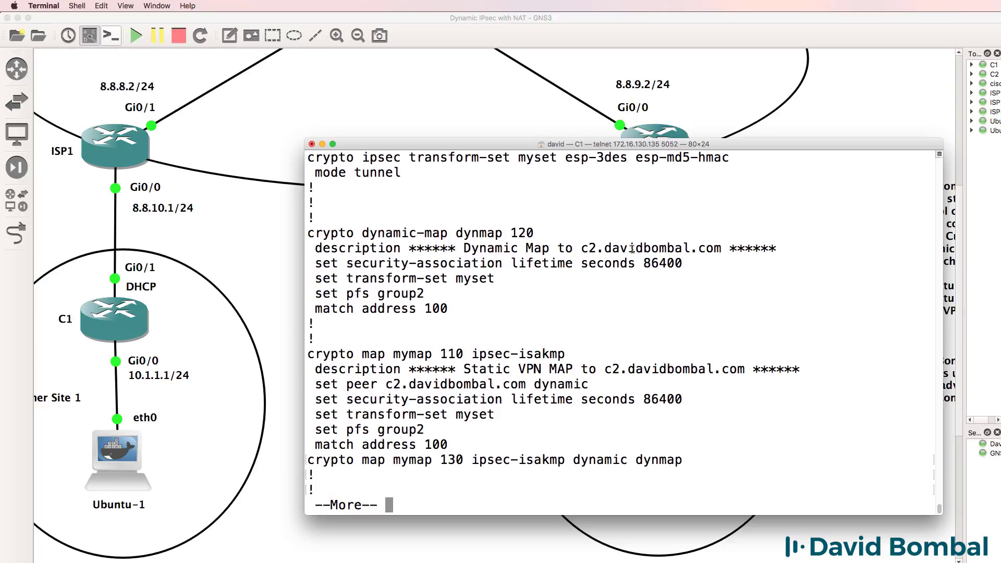
left_click_drag(574, 458, 634, 455)
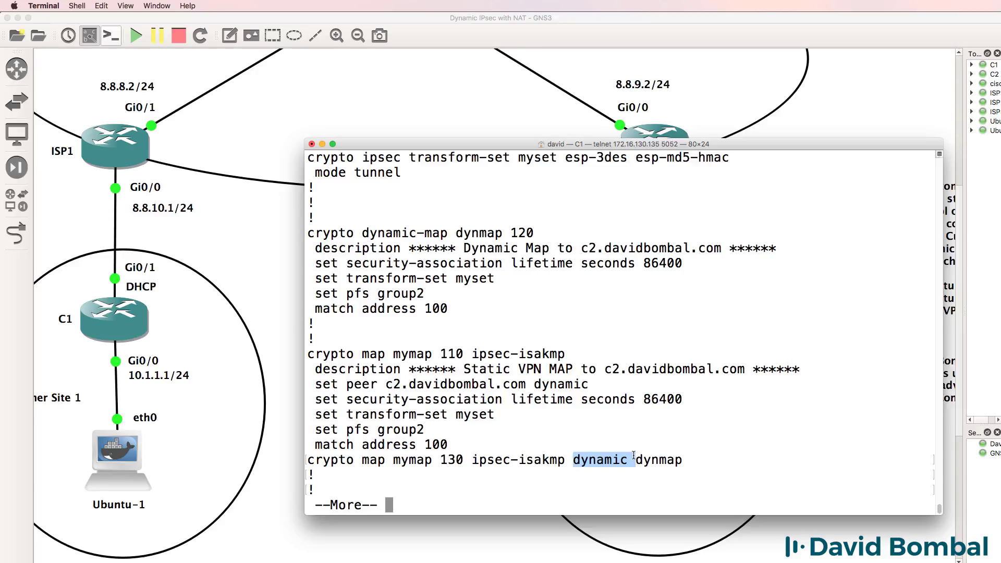
key("space")
key("space")
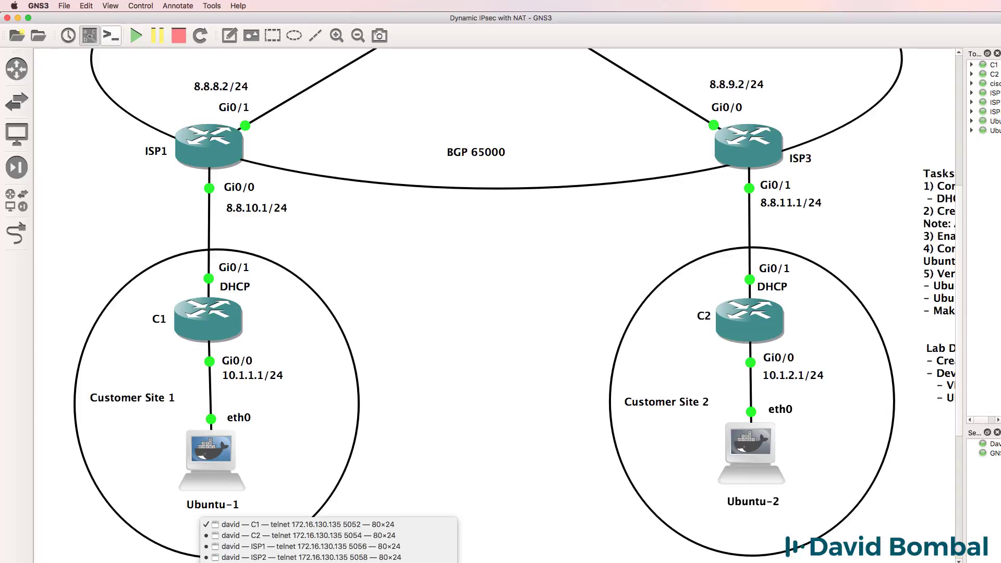
Restart Ubuntu-1's ping to 10.1.2.12 and shrink both Ubuntu consoles to reveal the topology
key("Up")
key("Return")
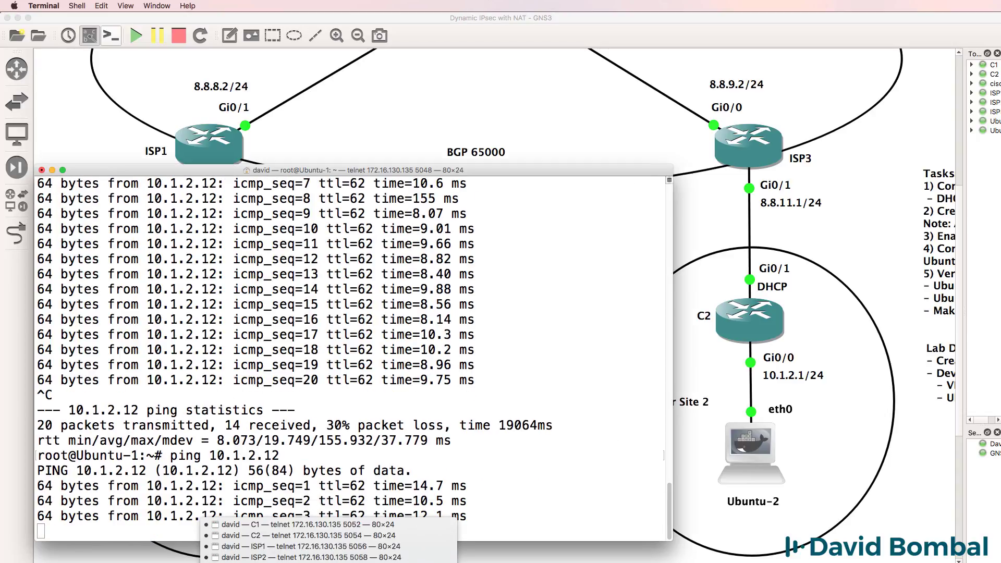
key("super+grave")
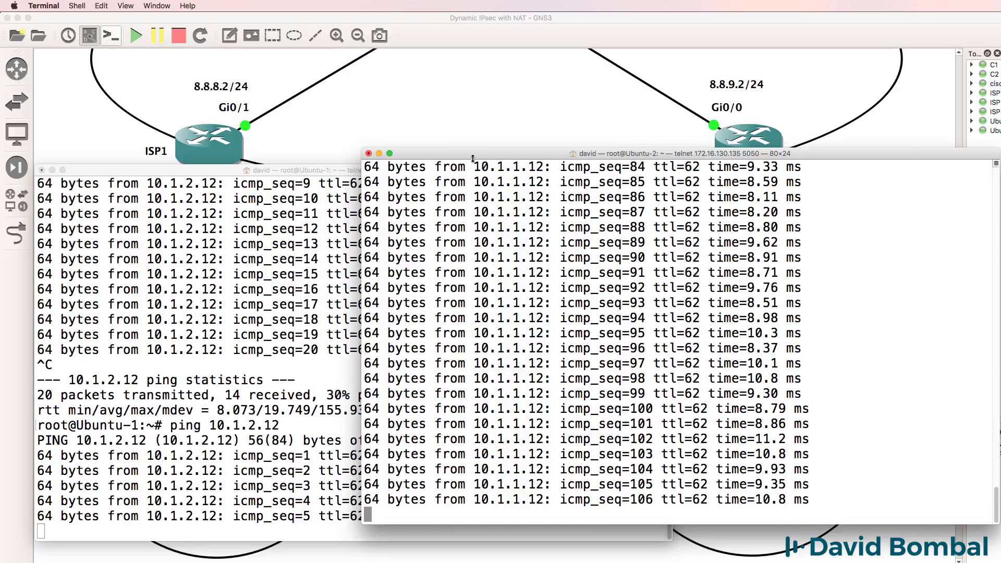
left_click_drag(500, 157, 500, 279)
left_click(428, 165)
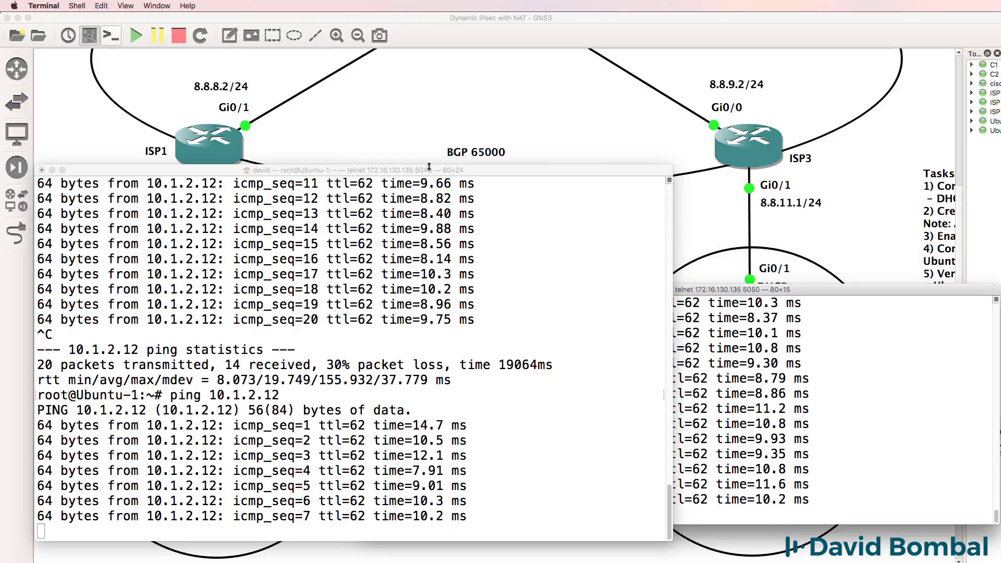
left_click_drag(428, 166, 428, 272)
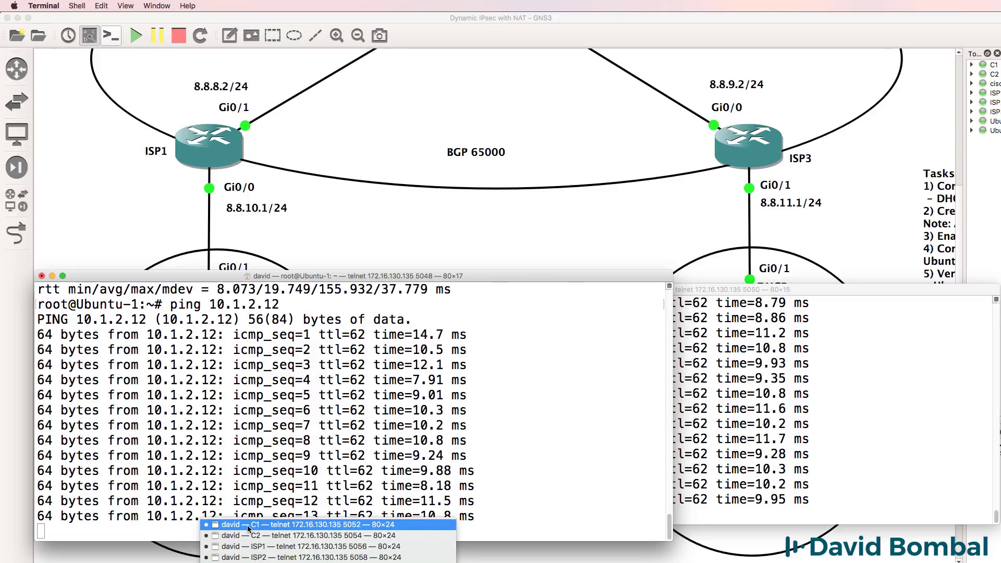
Move and shrink C2's console, then highlight its Gi0/1 address 8.8.11.12
left_click(250, 537)
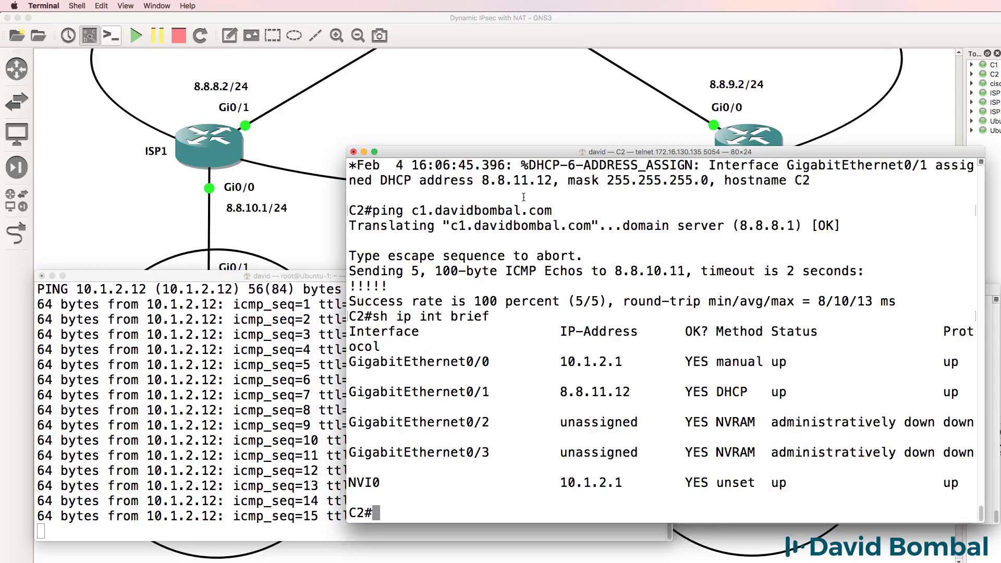
left_click_drag(522, 151, 485, 38)
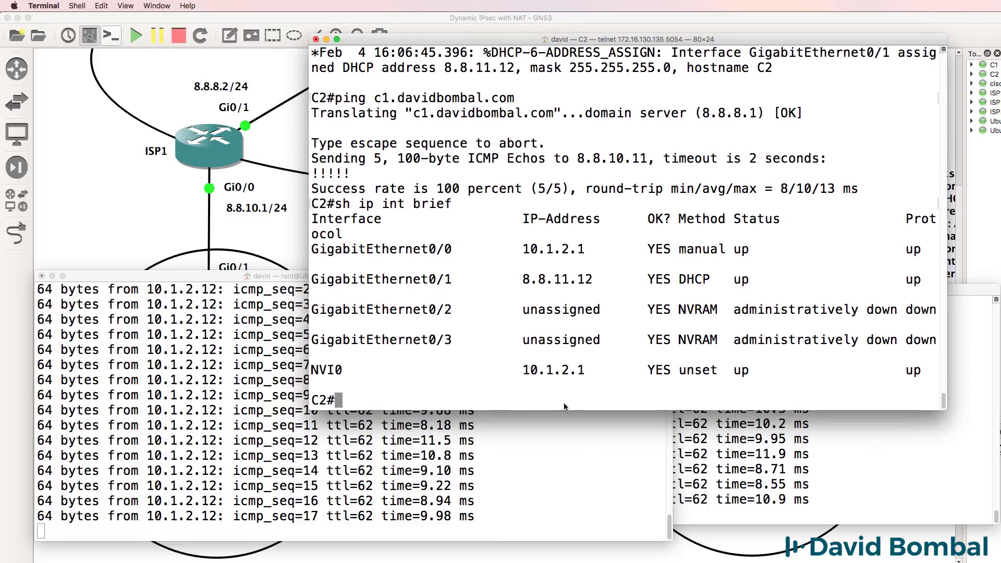
left_click_drag(567, 409, 583, 288)
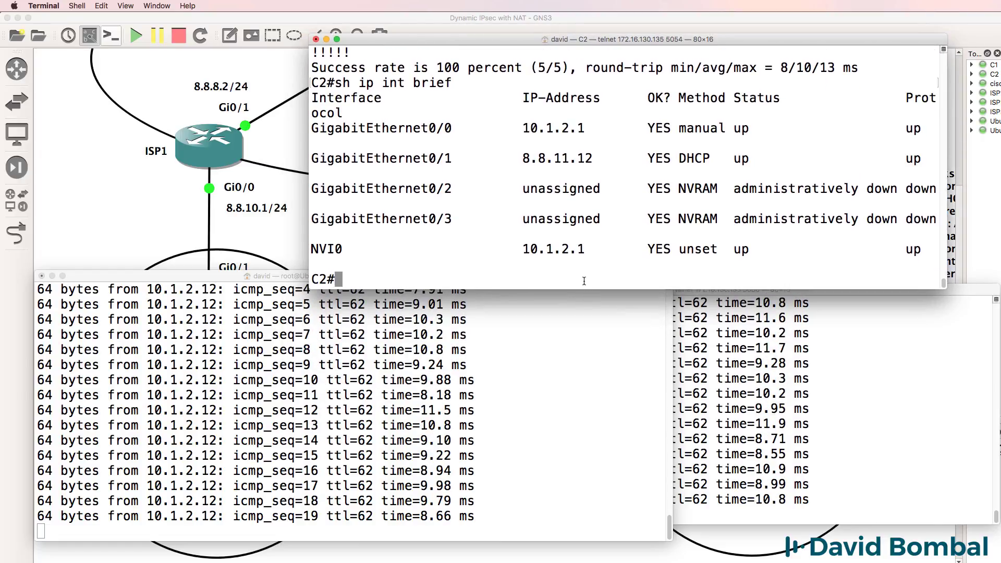
left_click_drag(598, 158, 522, 158)
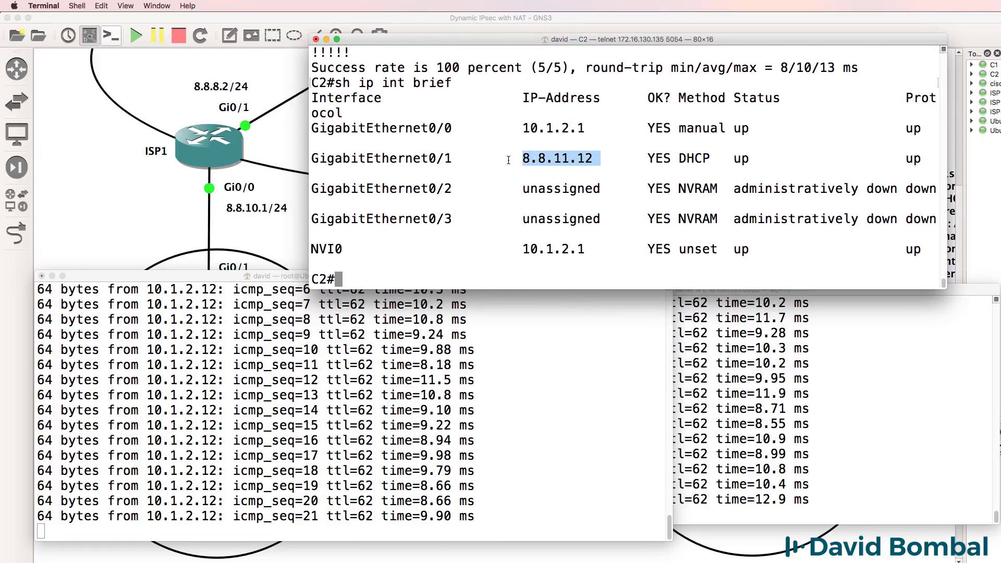
On C2, shut and re-enable interface GigabitEthernet0/1
type("conf t")
key("Return")
type("int g0/1")
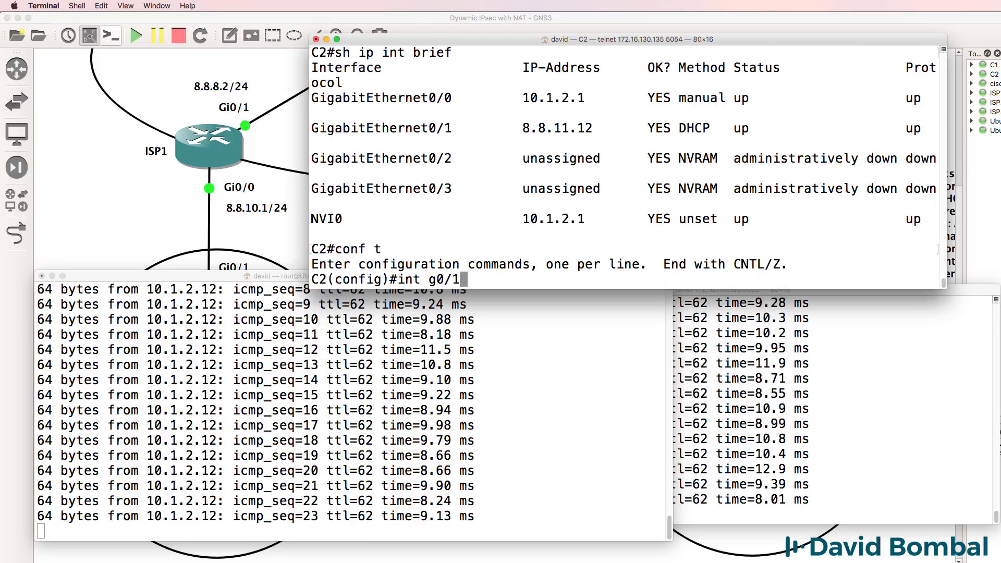
key("Return")
type("shut")
key("Return")
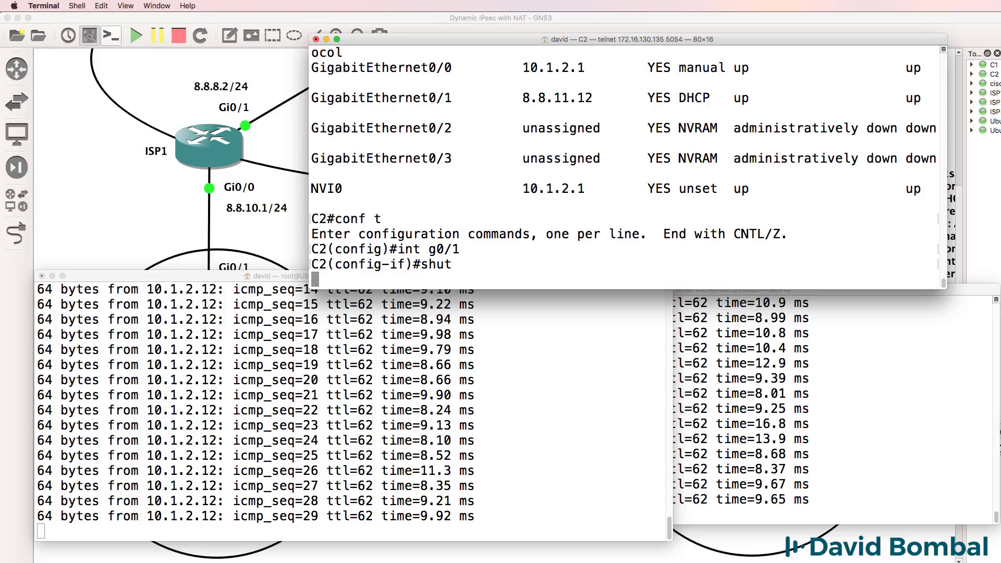
type("no shut")
key("Return")
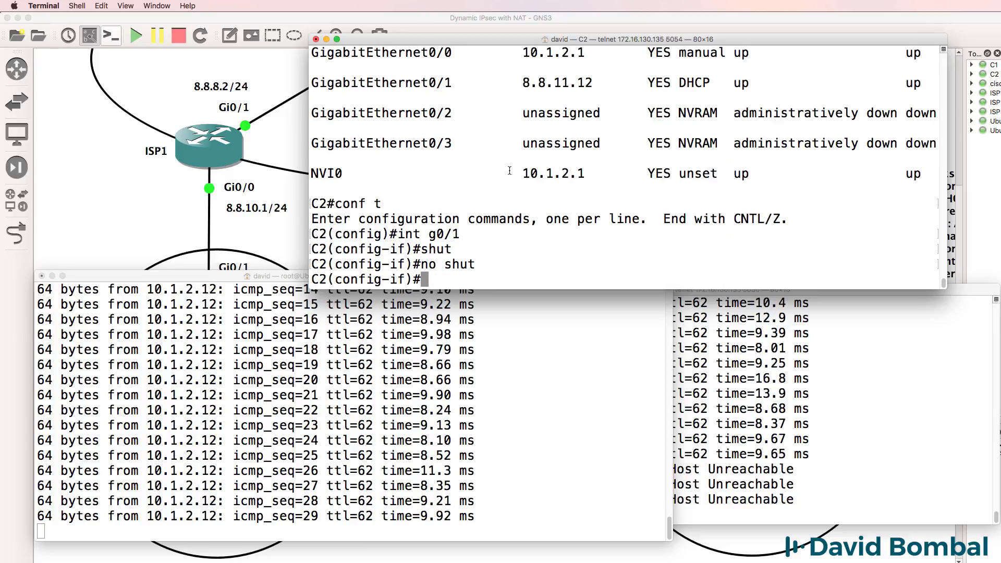
Check the Ubuntu ping outputs, marking icmp_seq=29 as the last reply
left_click(326, 518)
triple_click(325, 518)
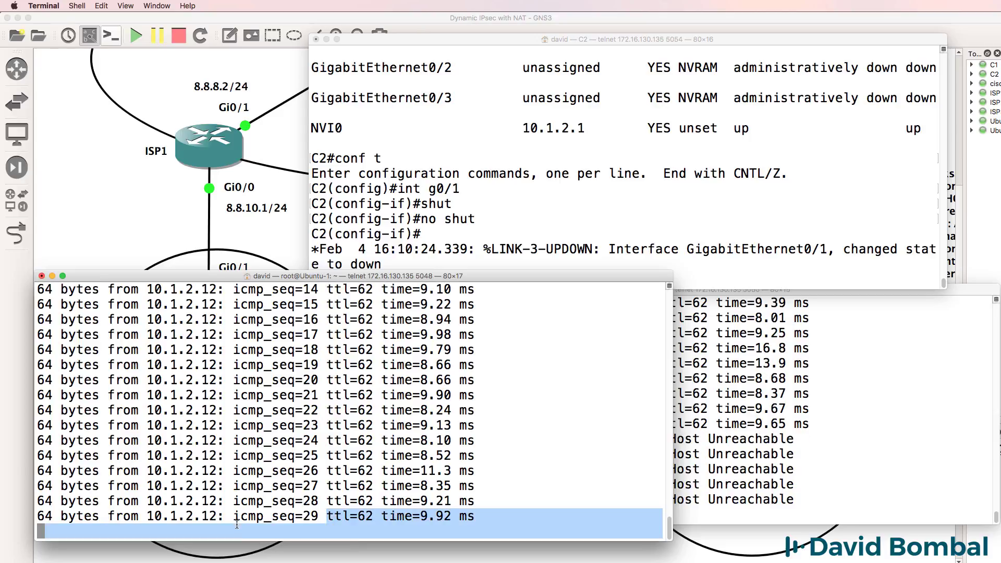
double_click(320, 518)
left_click(942, 363)
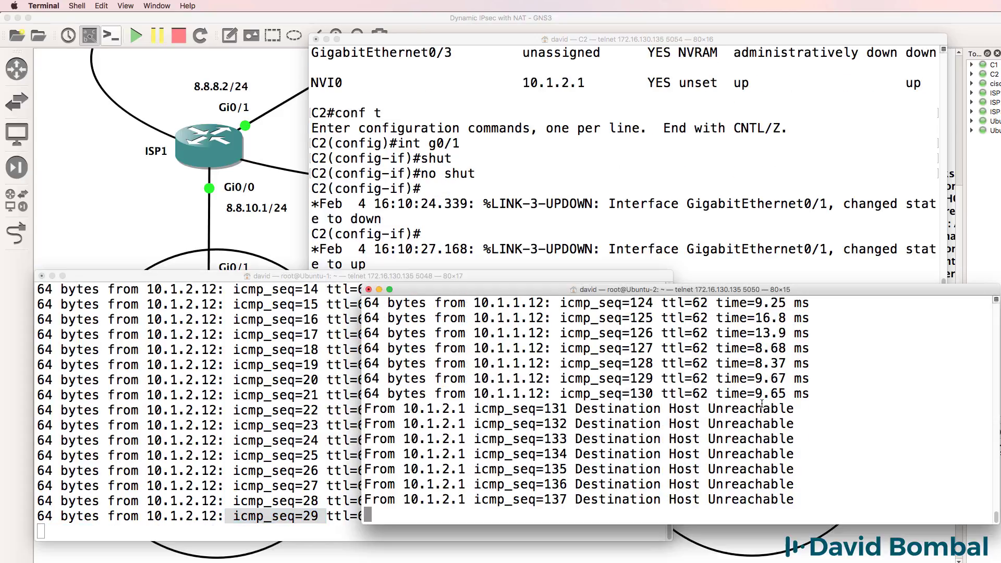
left_click(583, 173)
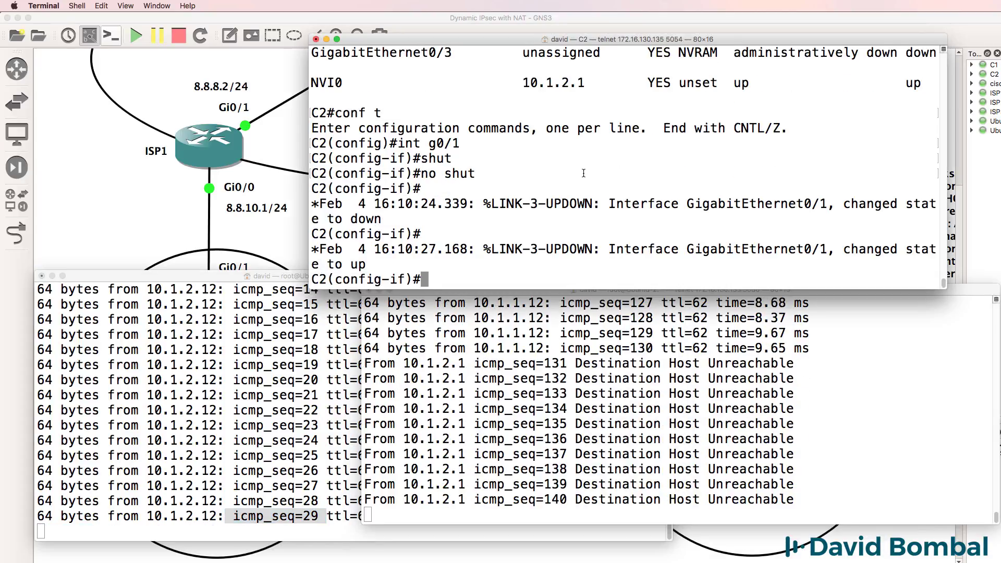
Exit config, list C2's interfaces and highlight the new DHCP address 8.8.11.13
type("end")
key("Return")
key("Return")
type("sh ip i")
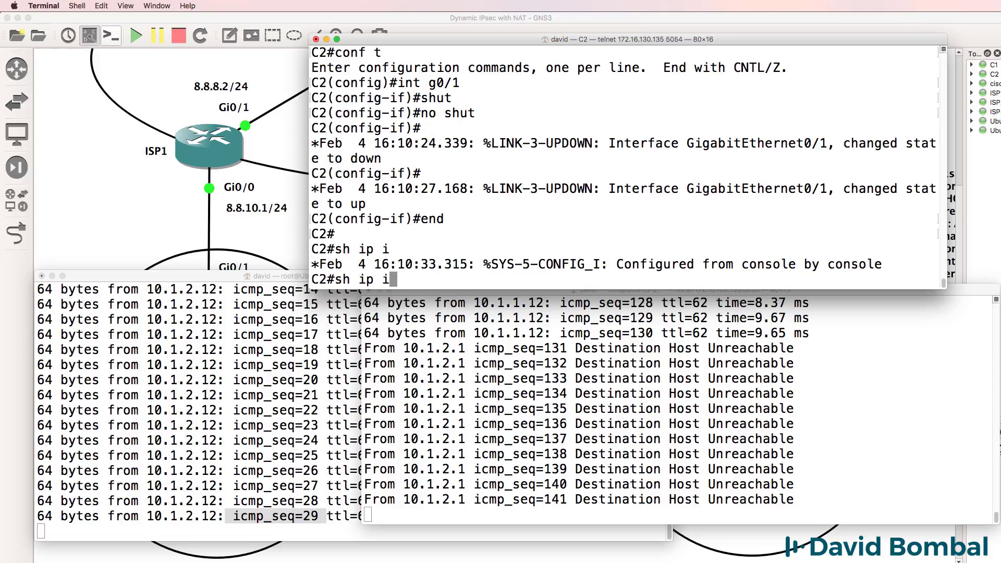
type("nt brief")
key("Return")
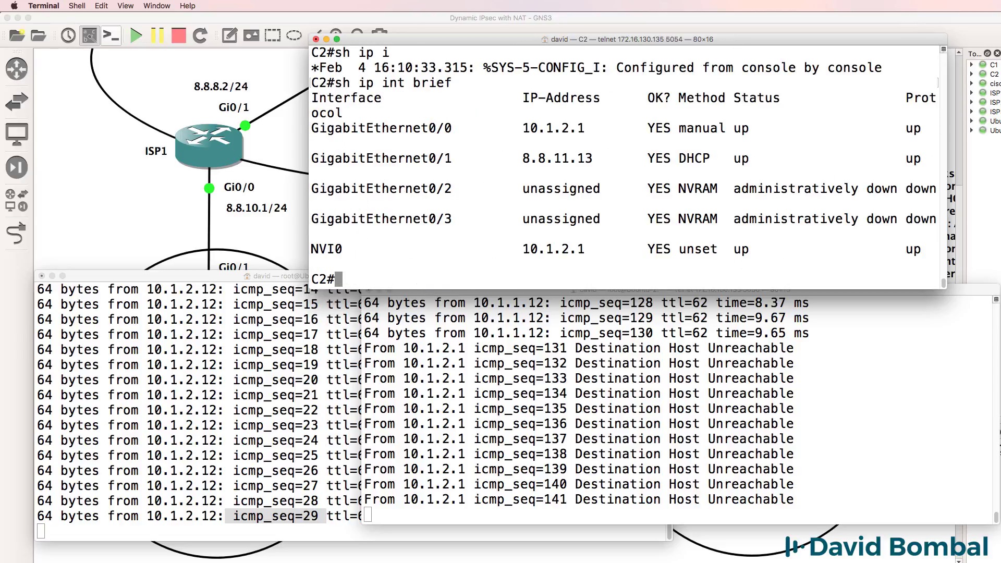
left_click_drag(599, 99, 515, 99)
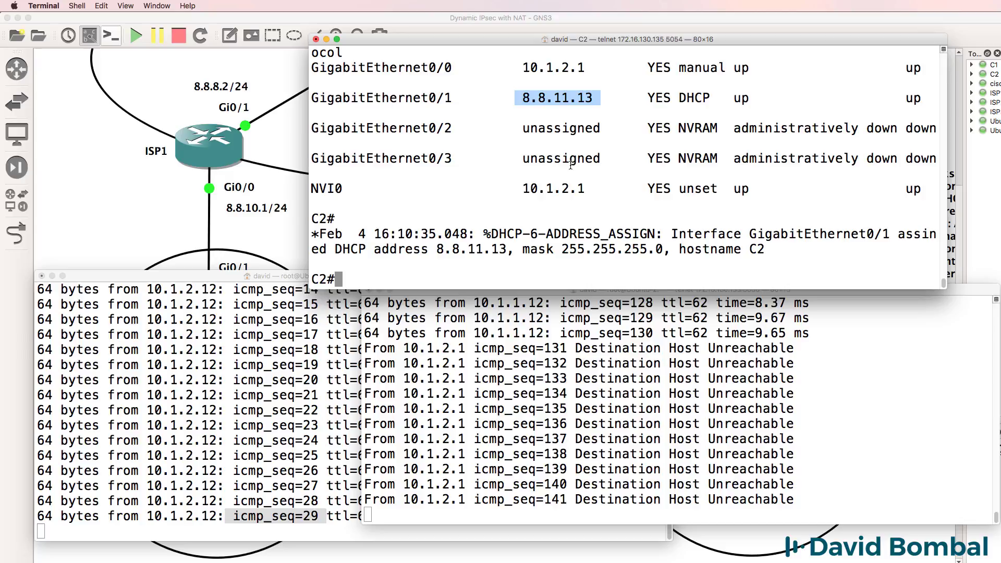
left_click_drag(784, 249, 199, 230)
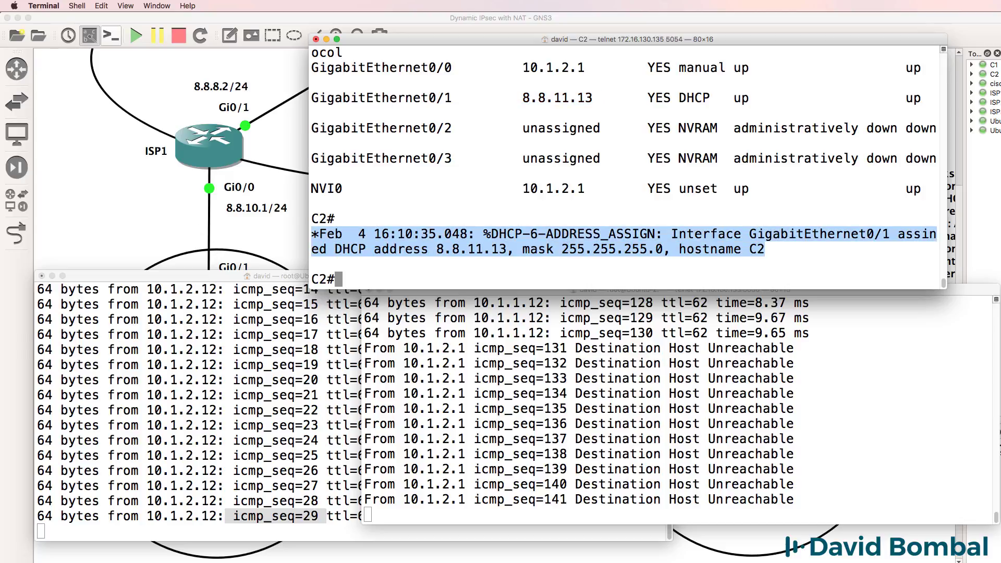
left_click(461, 476)
left_click(283, 459)
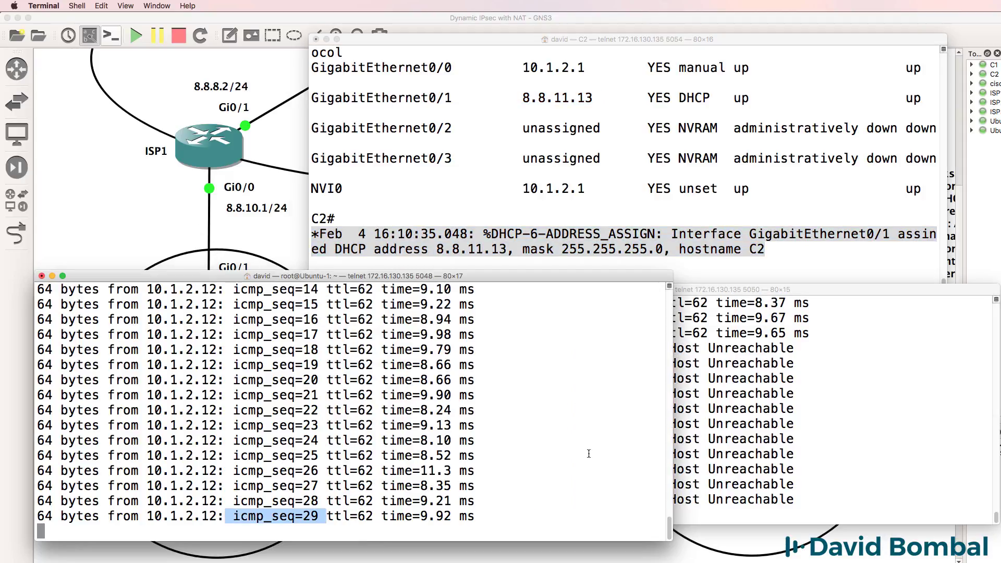
left_click(684, 445)
On ISP2, point the c2.davidbombal.com host entry to 8.8.11.13 and exit configuration
right_click(328, 561)
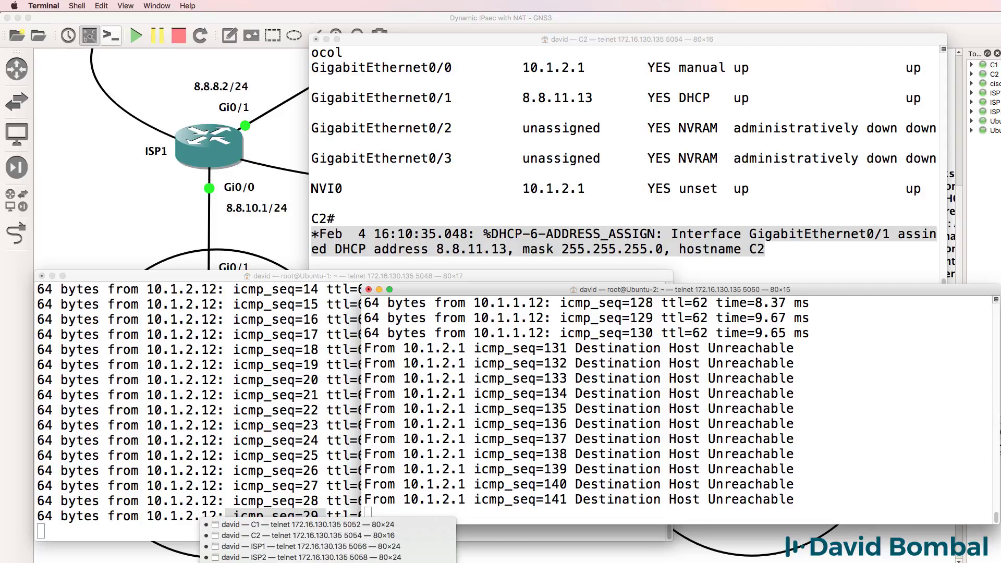
left_click(263, 557)
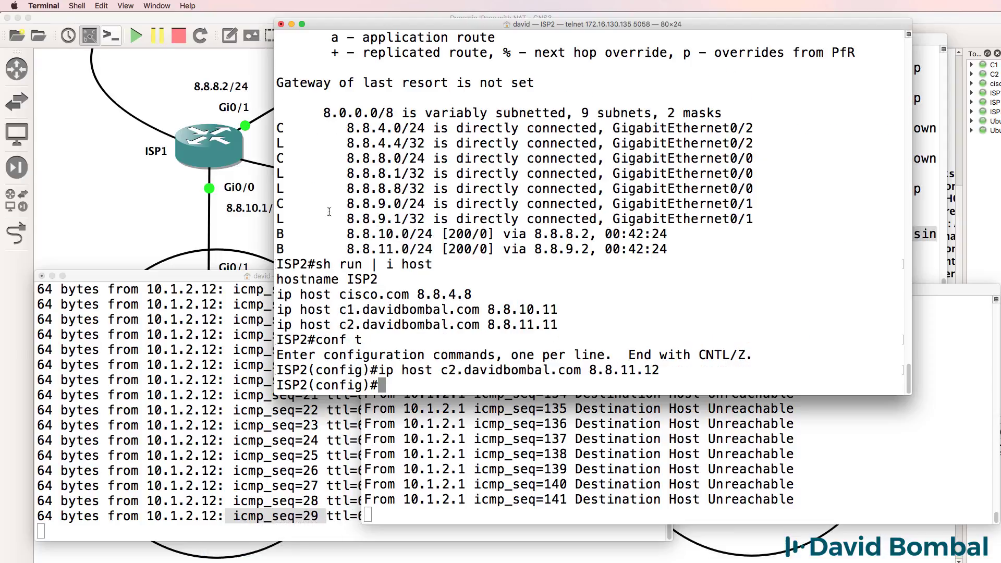
key("Up")
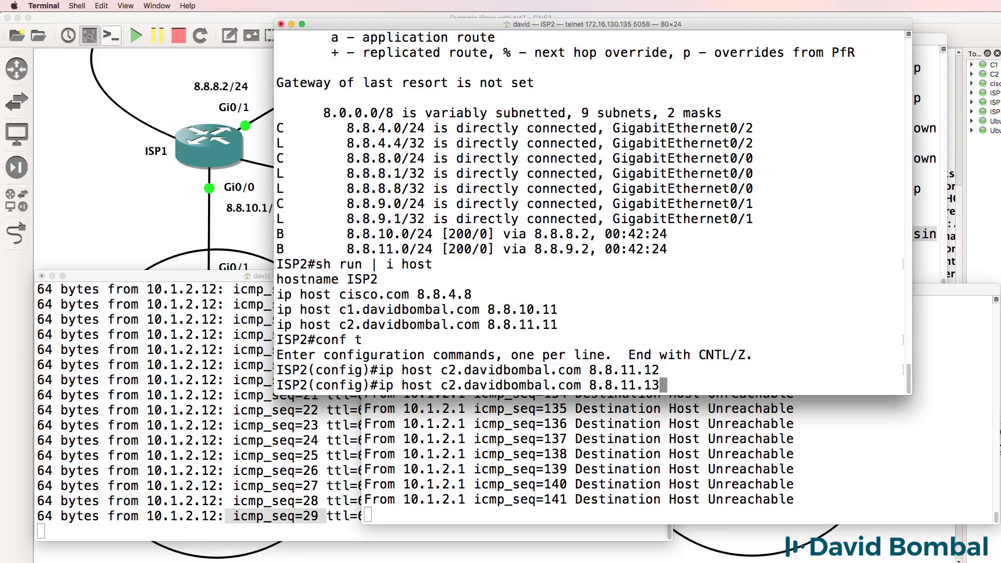
key("Return")
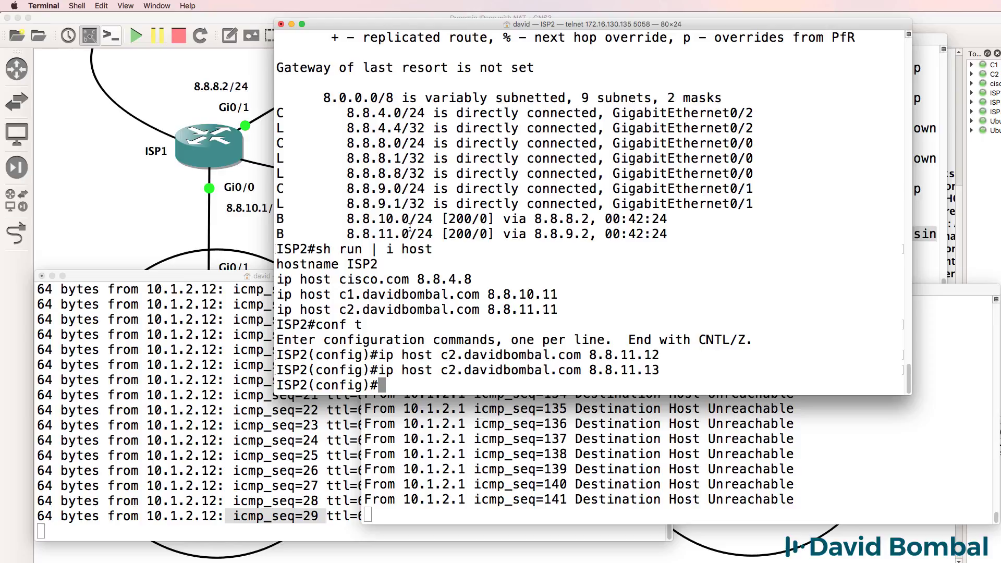
type("end")
key("Return")
Ping c2.davidbombal.com from ISP2 to confirm it answers
type("ping 8")
key("BackSpace")
type("c2.davidbombal.com")
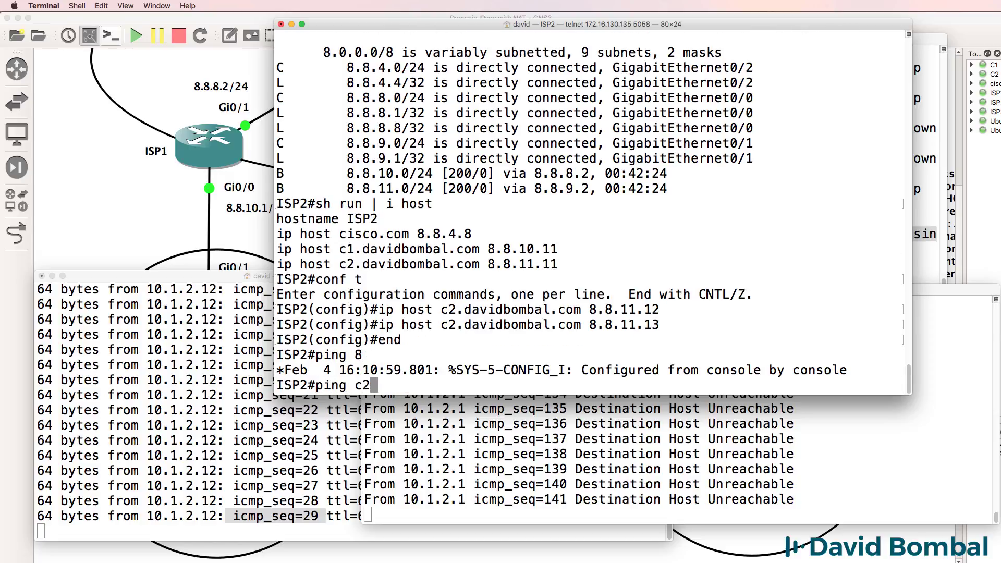
key("Return")
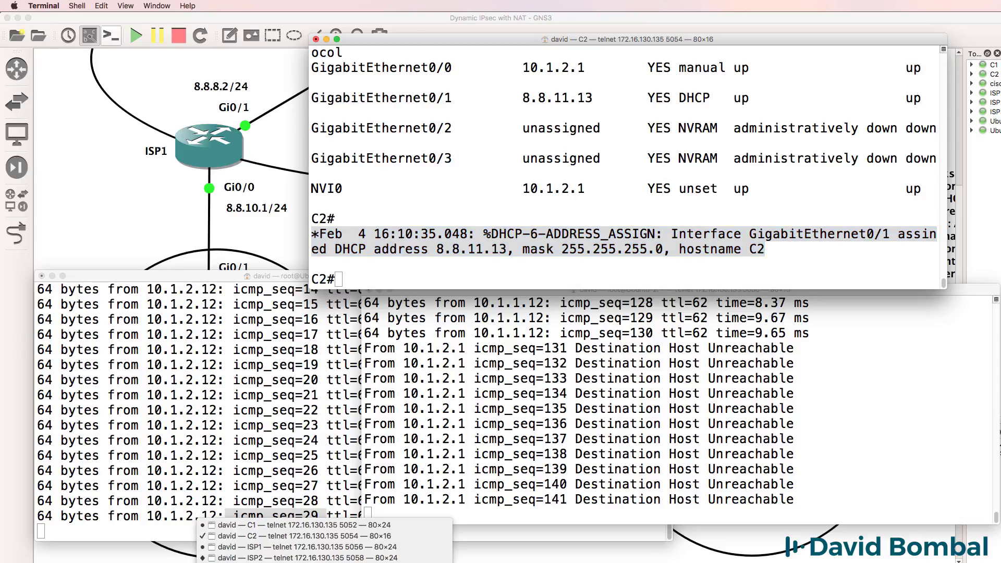
Ping c2.davidbombal.com from C1, then bring the C2 and Ubuntu-2 consoles forward
type("ping c")
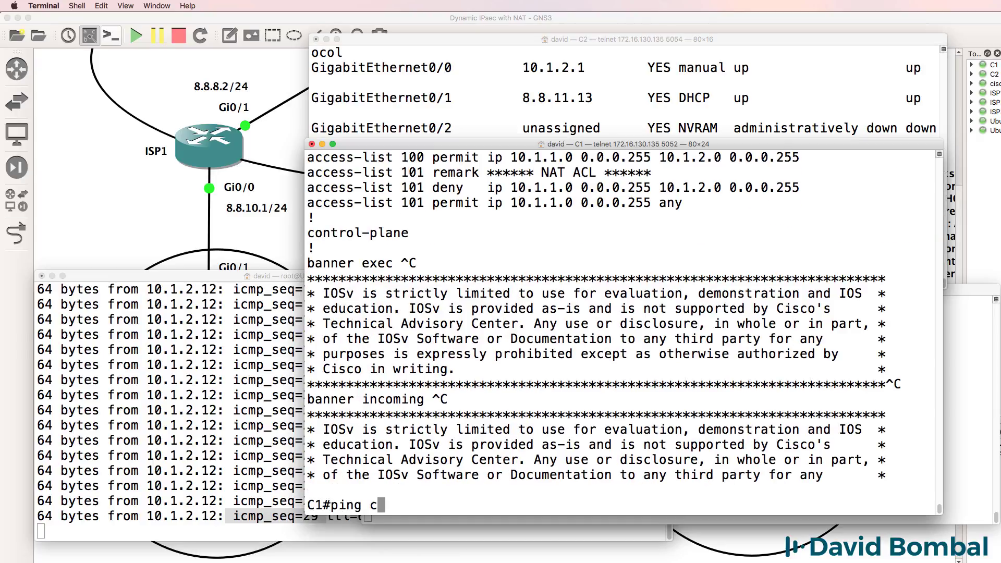
type("2.davidbombal.com")
key("Return")
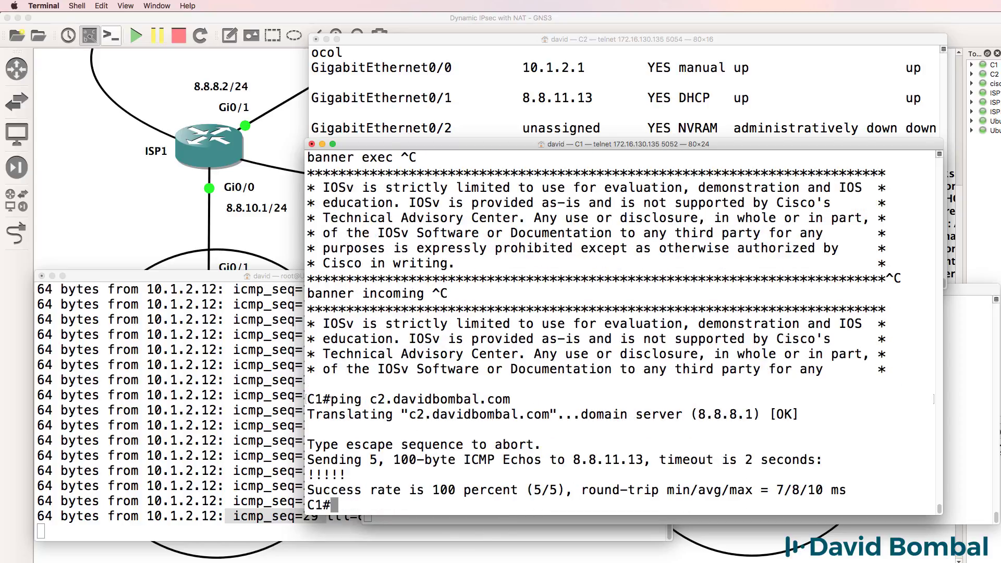
left_click(551, 120)
left_click(969, 338)
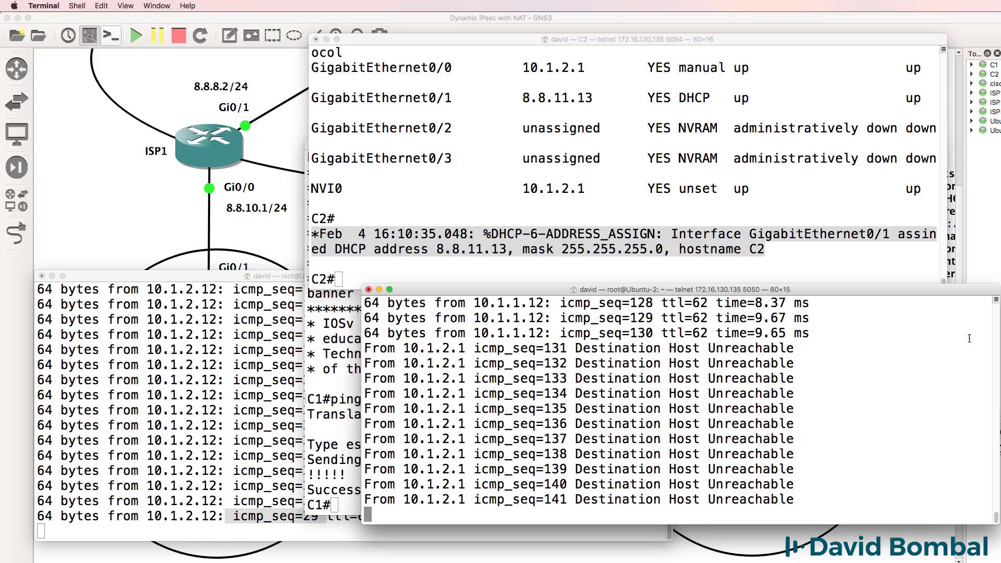
Restart the Ubuntu-2 ping to 10.1.1.12 and the Ubuntu-1 ping to 10.1.2.12, and confirm replies
key("ctrl+c")
key("Up")
key("Return")
left_click(172, 396)
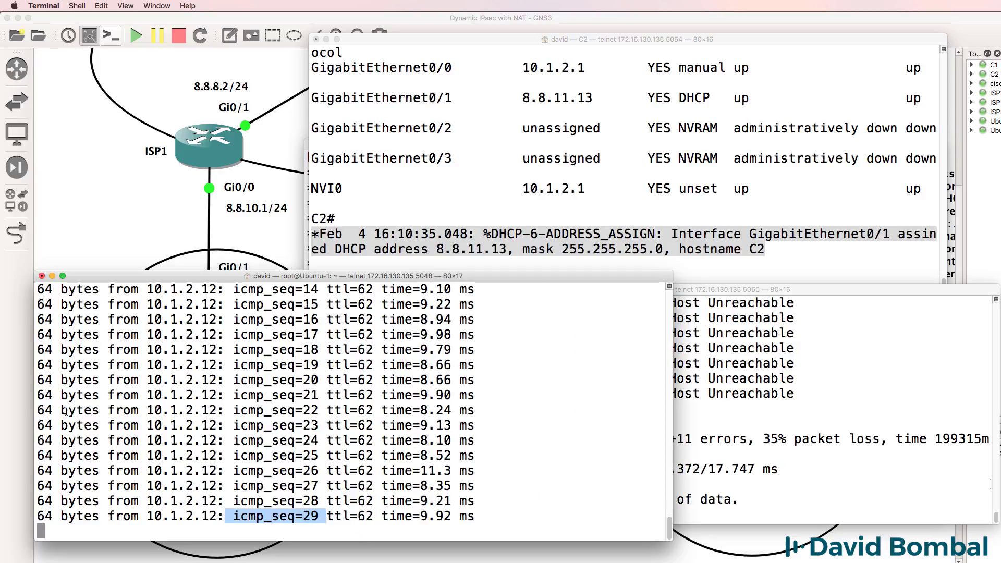
key("ctrl+c")
key("Up")
key("Return")
key("super+grave")
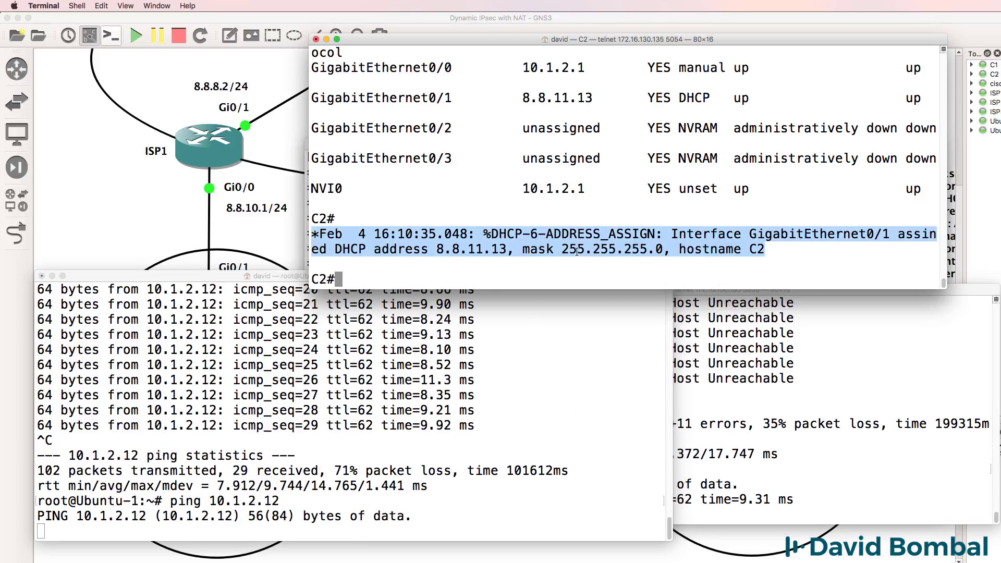
key("super+grave")
left_click(312, 373)
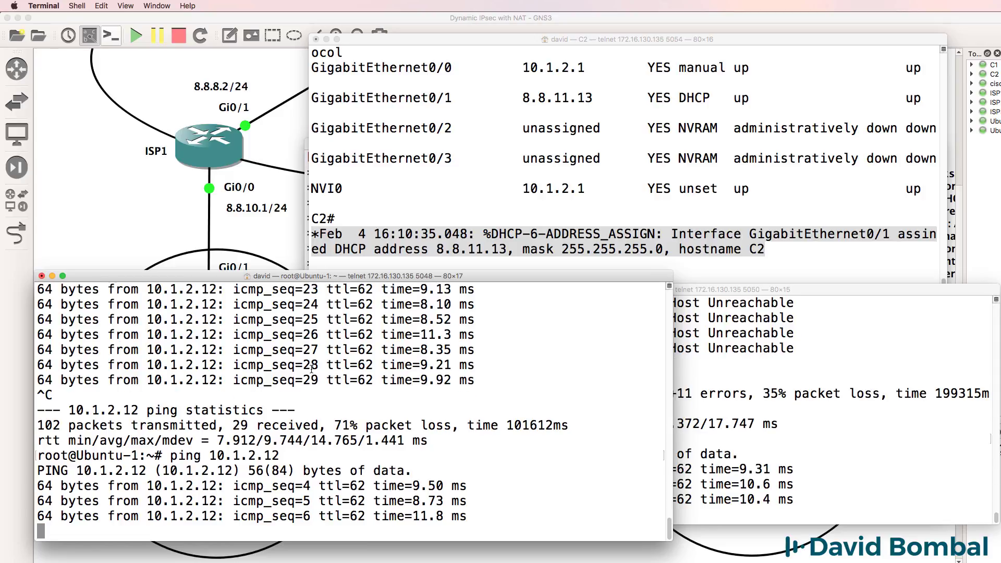
left_click(925, 377)
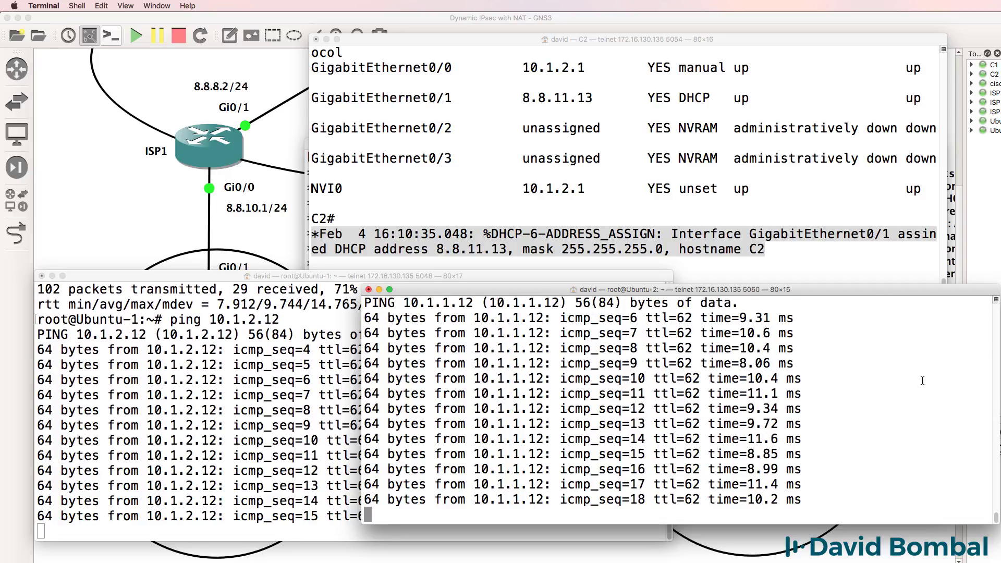
Run 'sh ip int brief' on C2 to confirm Gi0/1 holds 8.8.11.13 via DHCP
left_click(718, 155)
type("sh ip int brief")
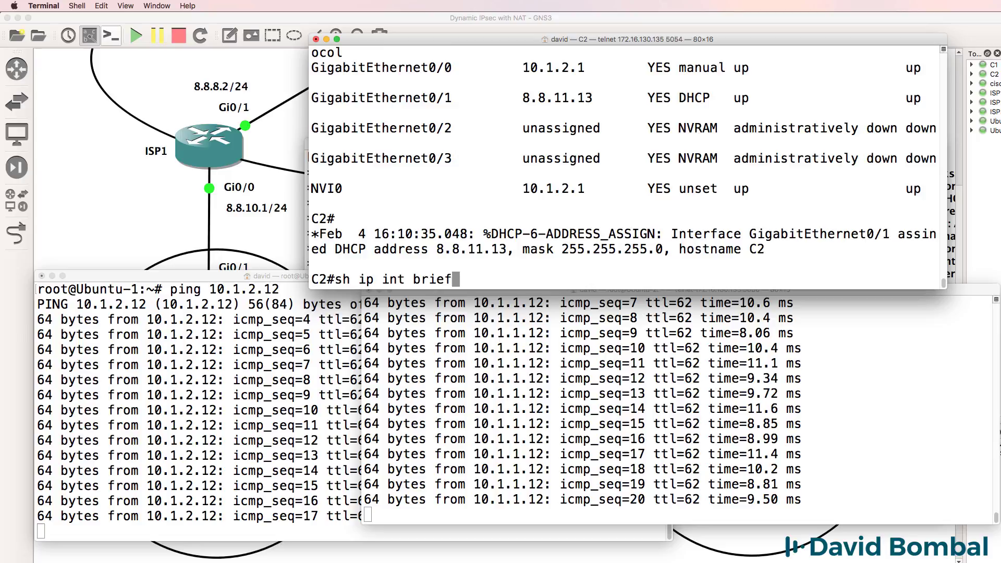
key("Return")
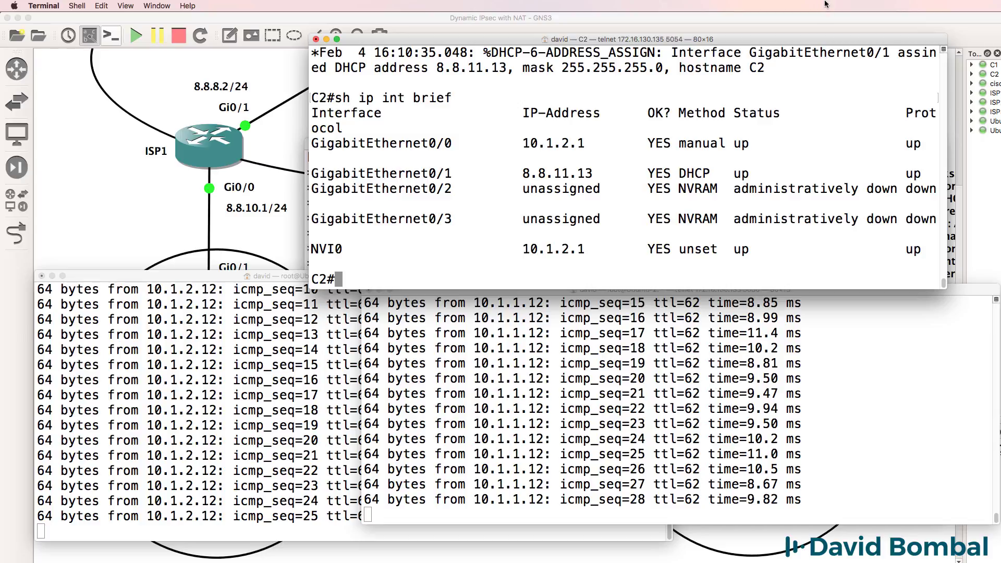
Bring GNS3 forward and zoom out to show the full topology, from cisco.com to both customer sites
left_click(712, 17)
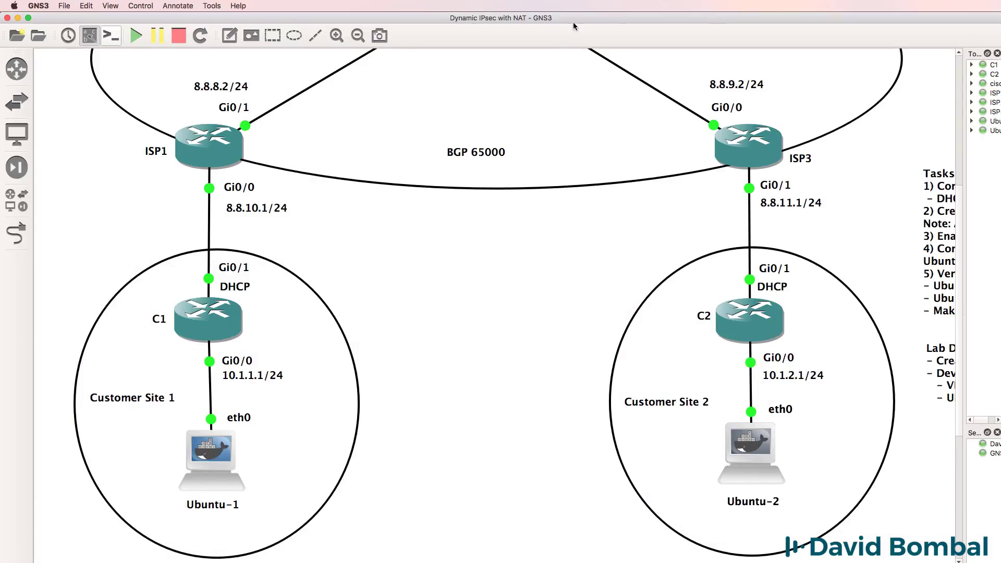
left_click(358, 34)
scroll(378, 86, "up", 3)
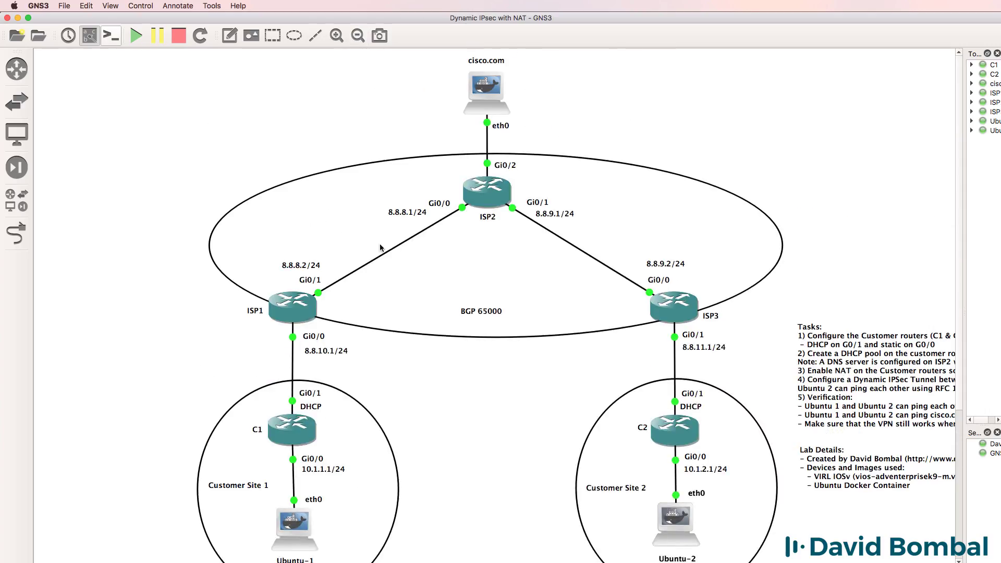